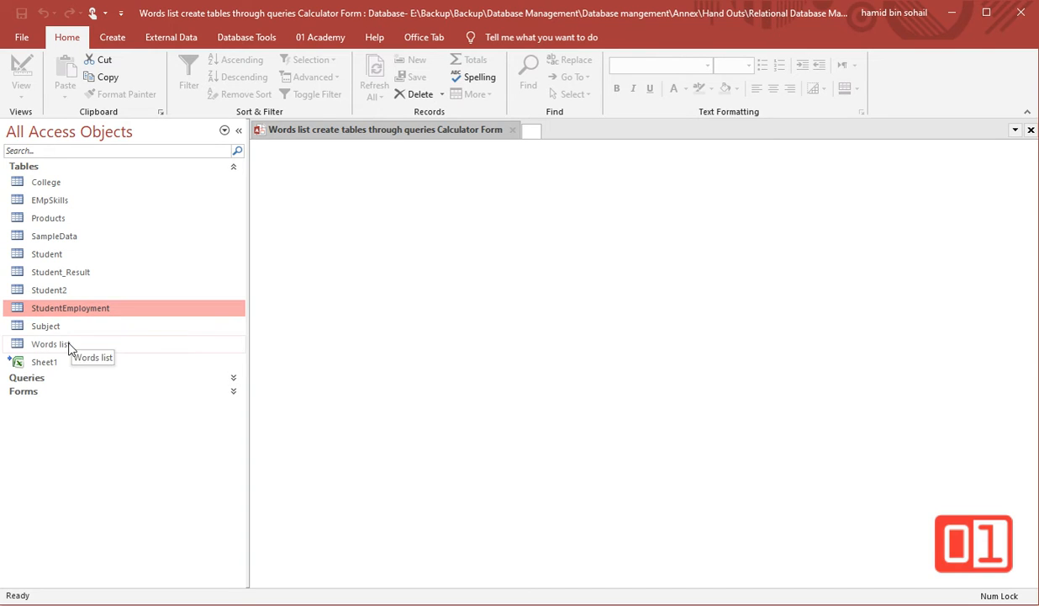
- Open the Words list table and look through its records
double_click(68, 343)
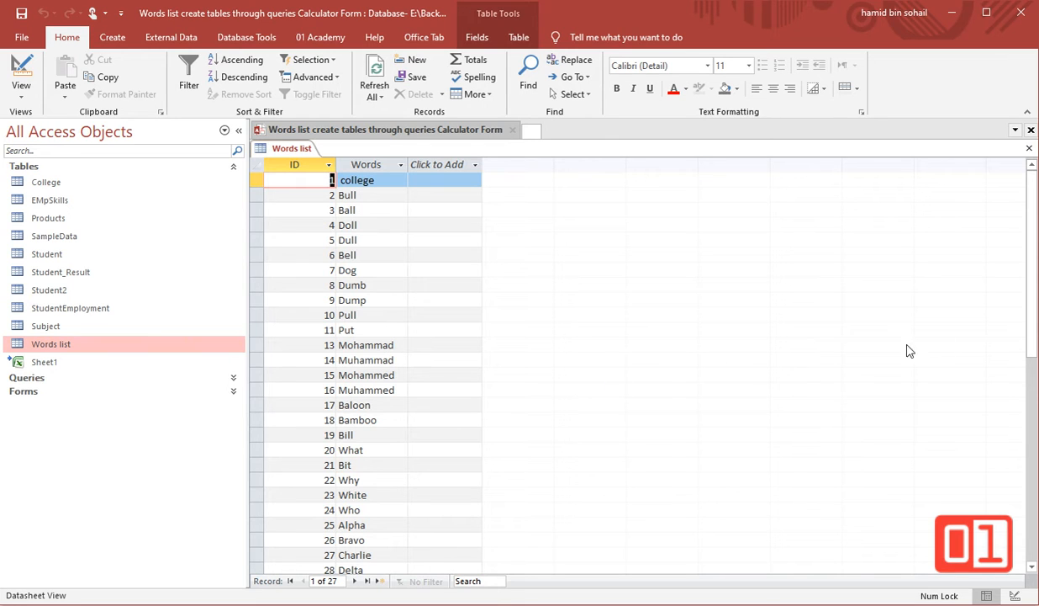
scroll(1032, 313, down, 1)
scroll(1031, 313, down, 1)
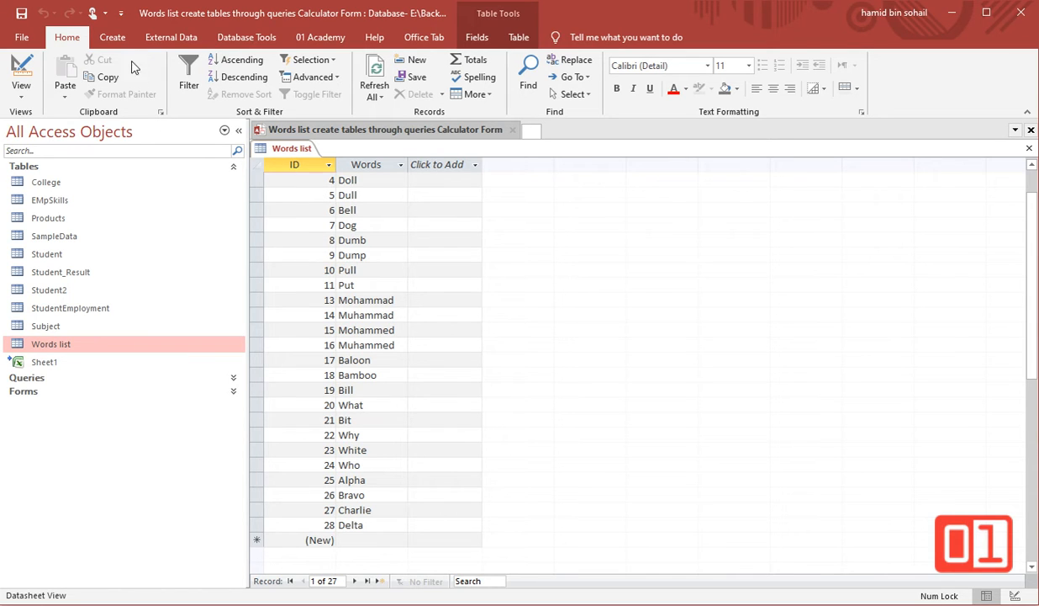
- Create a new query in Design view and add the Words list table to it
click(113, 37)
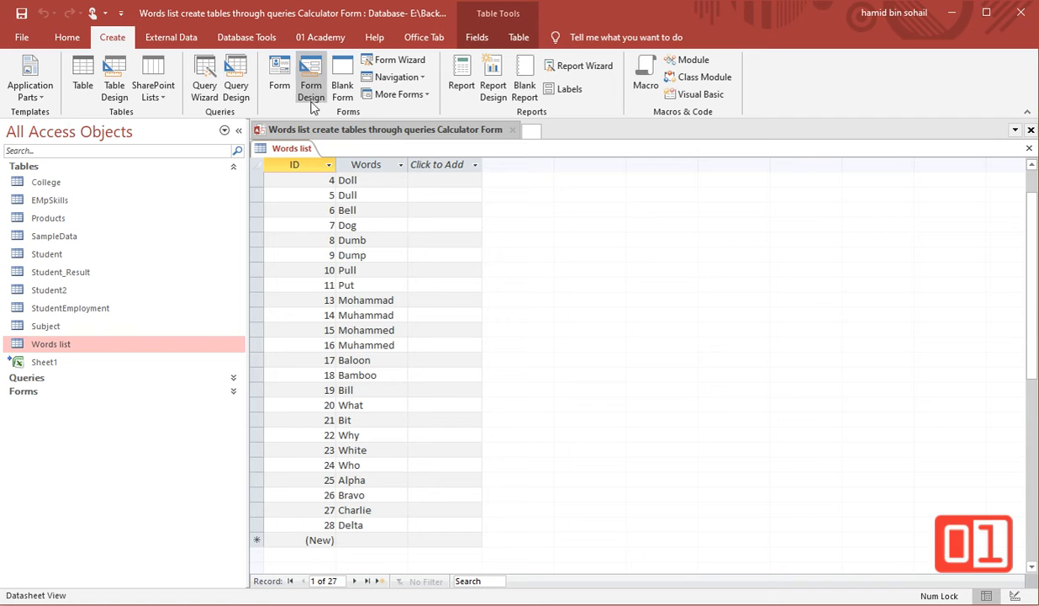
click(236, 80)
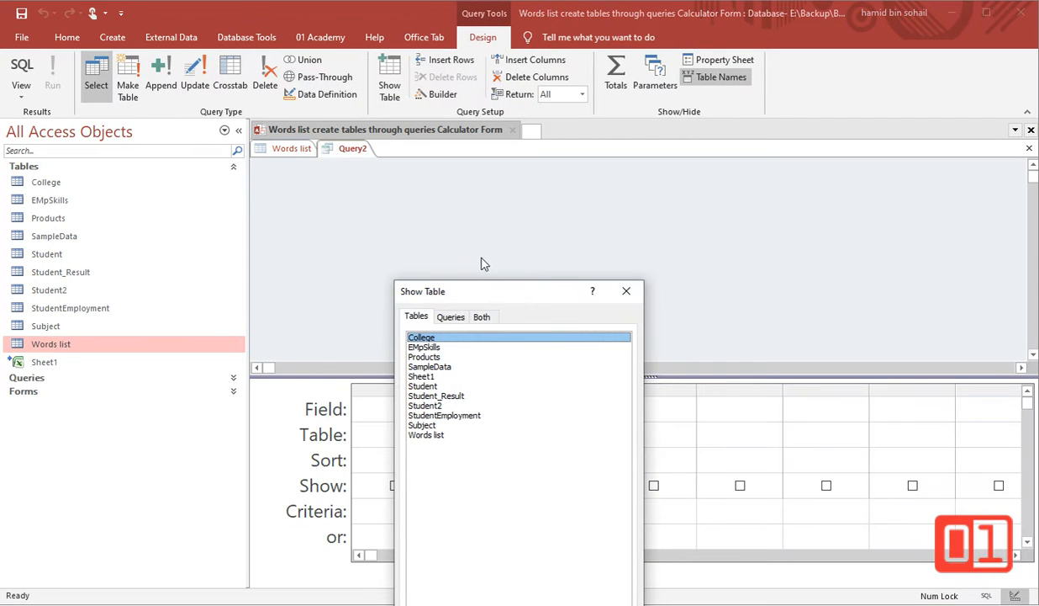
drag(536, 292, 609, 170)
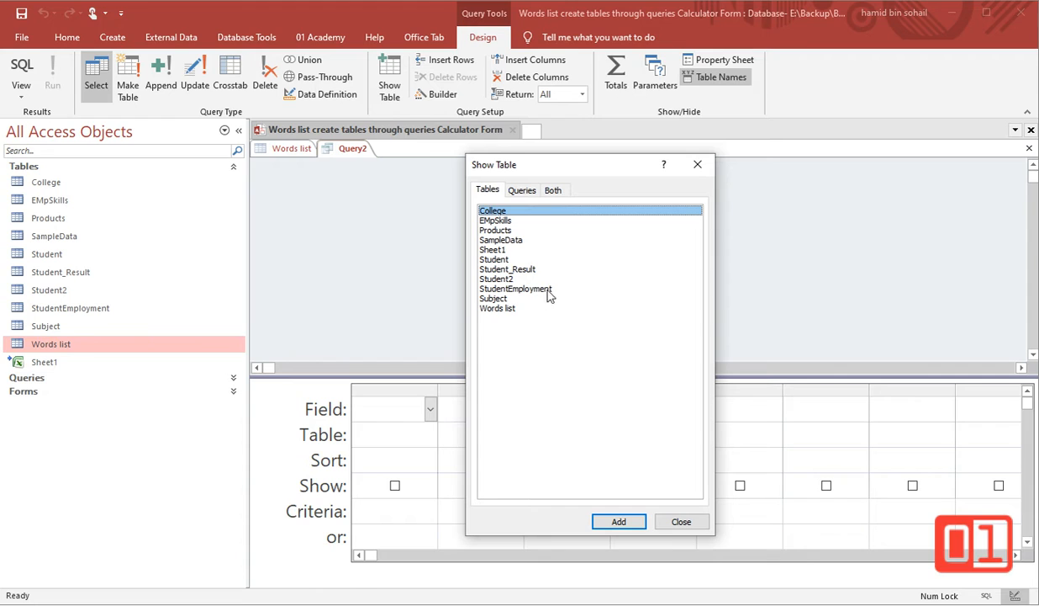
click(506, 309)
double_click(506, 309)
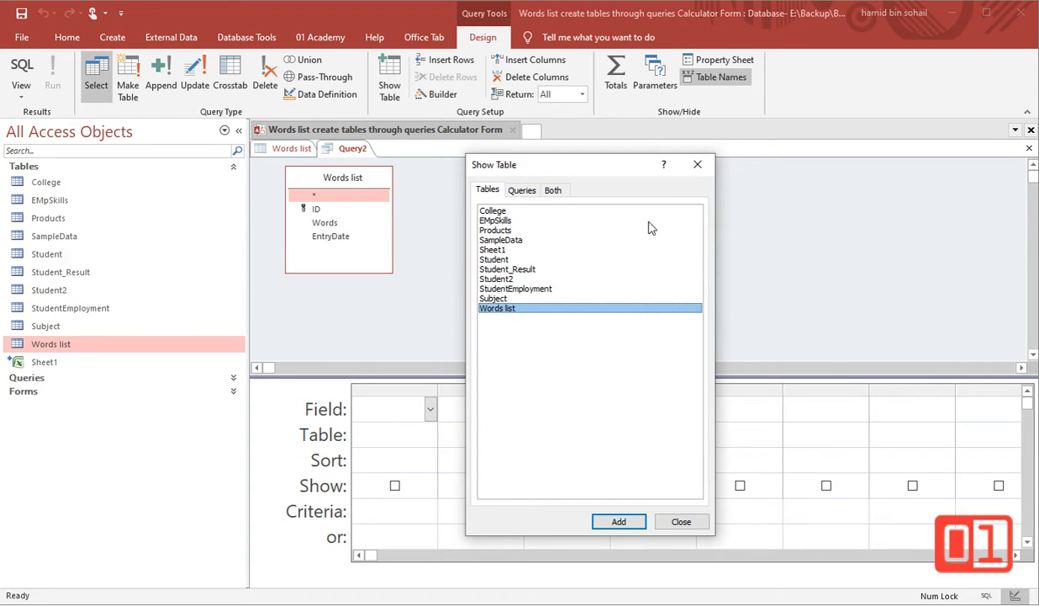
click(698, 164)
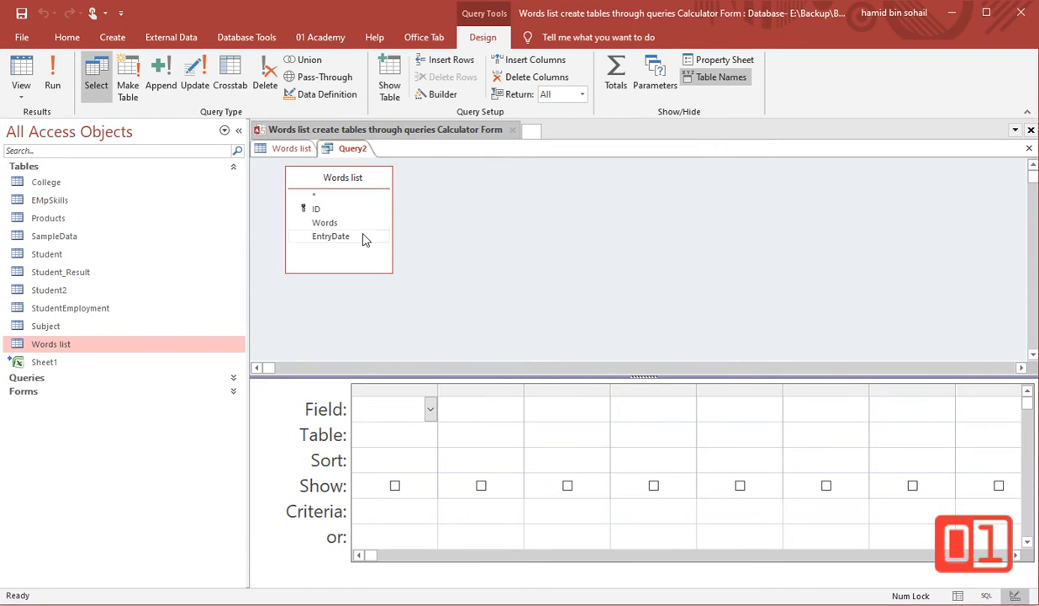
- Add the Words field to the query grid, view its unfiltered results and return to Design view
double_click(335, 223)
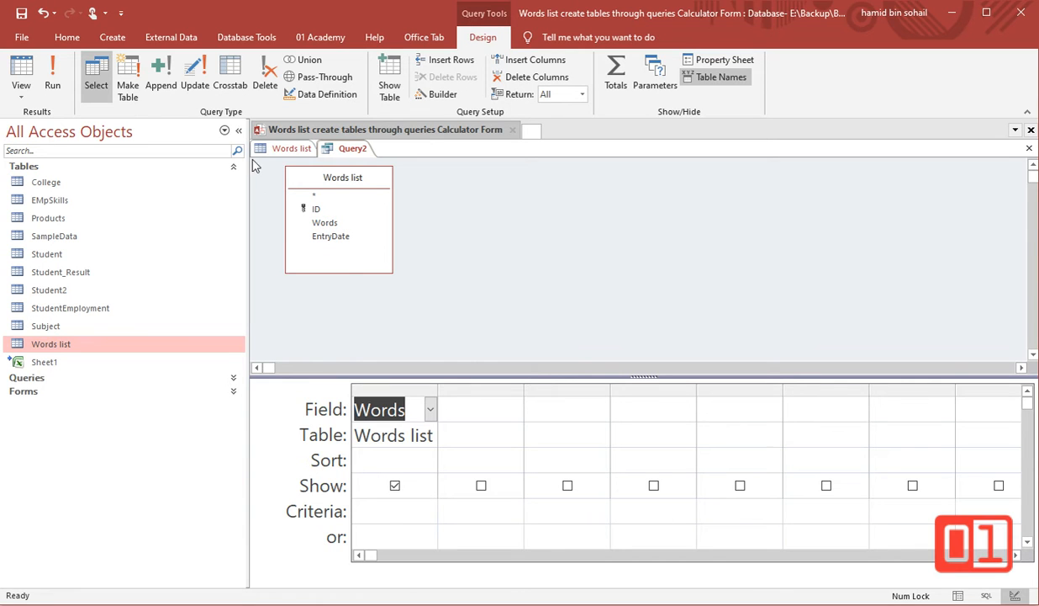
click(24, 69)
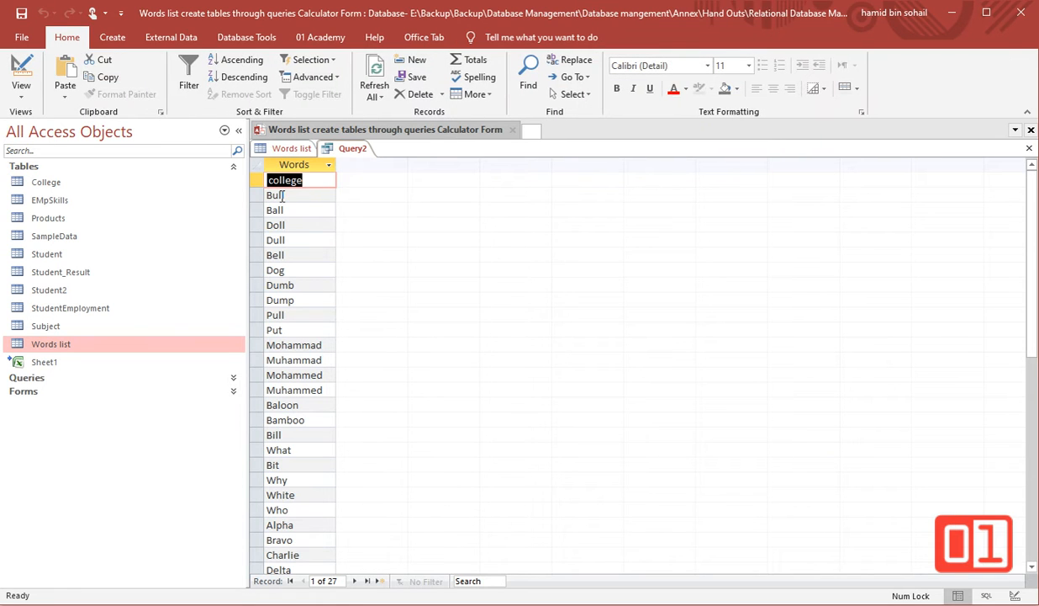
click(17, 66)
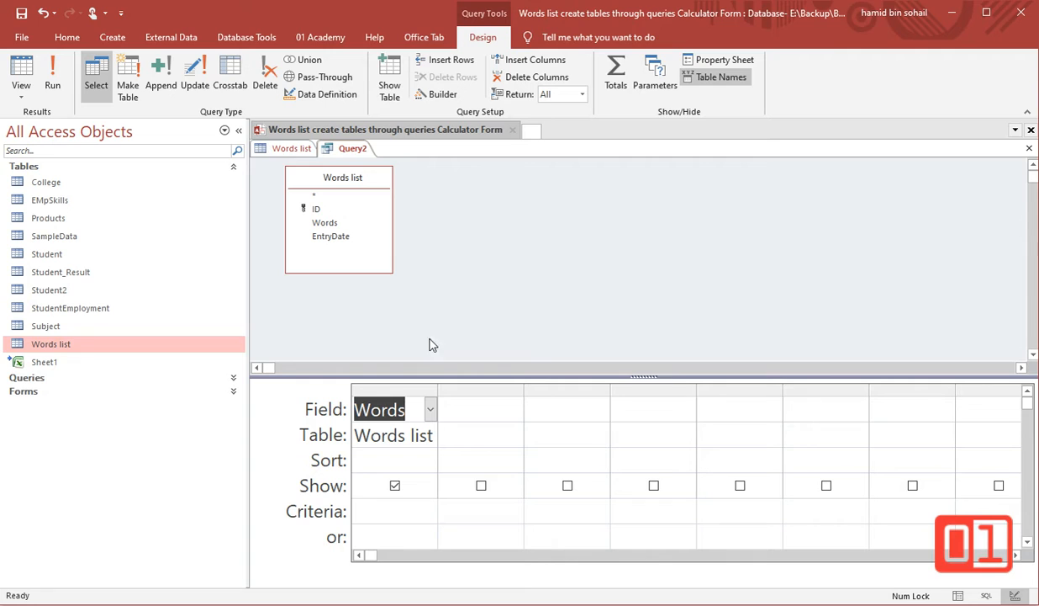
- Widen the Words column, set its criteria to B*, run the query and return to Design view
drag(435, 385, 566, 386)
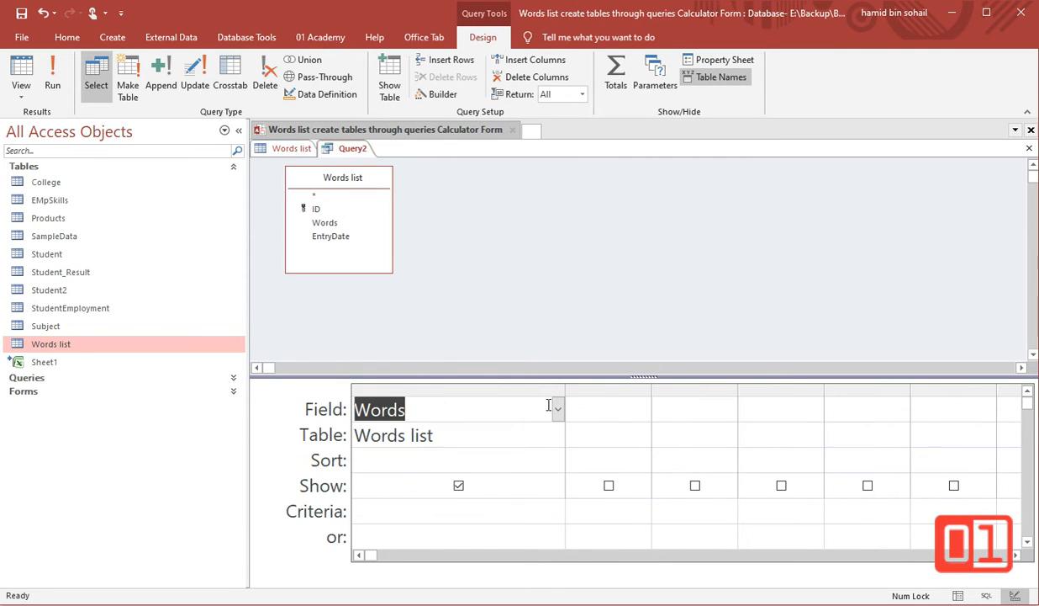
click(382, 509)
text(B*)
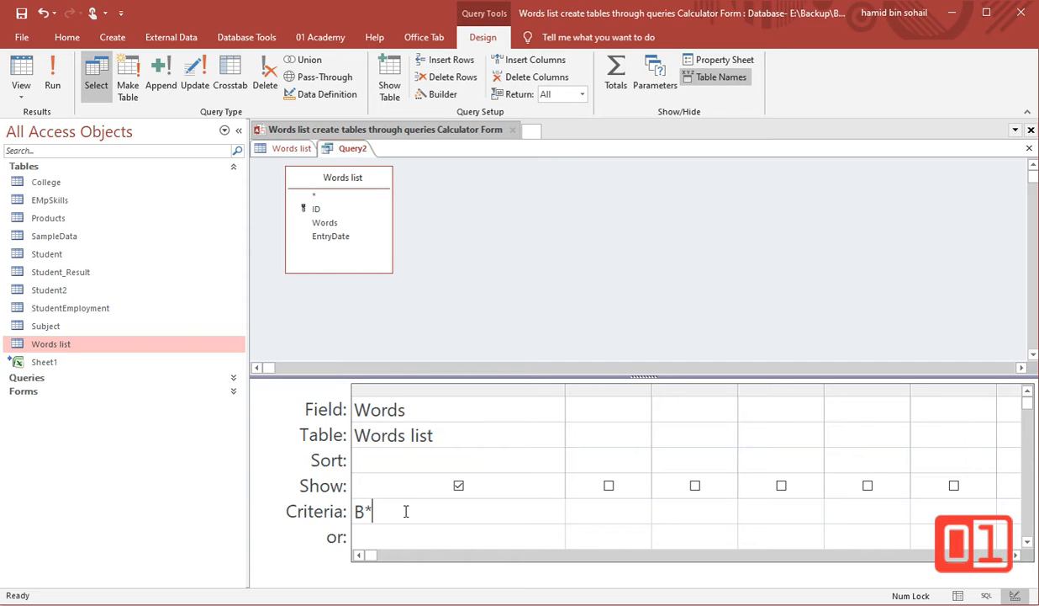
key(Tab)
click(54, 77)
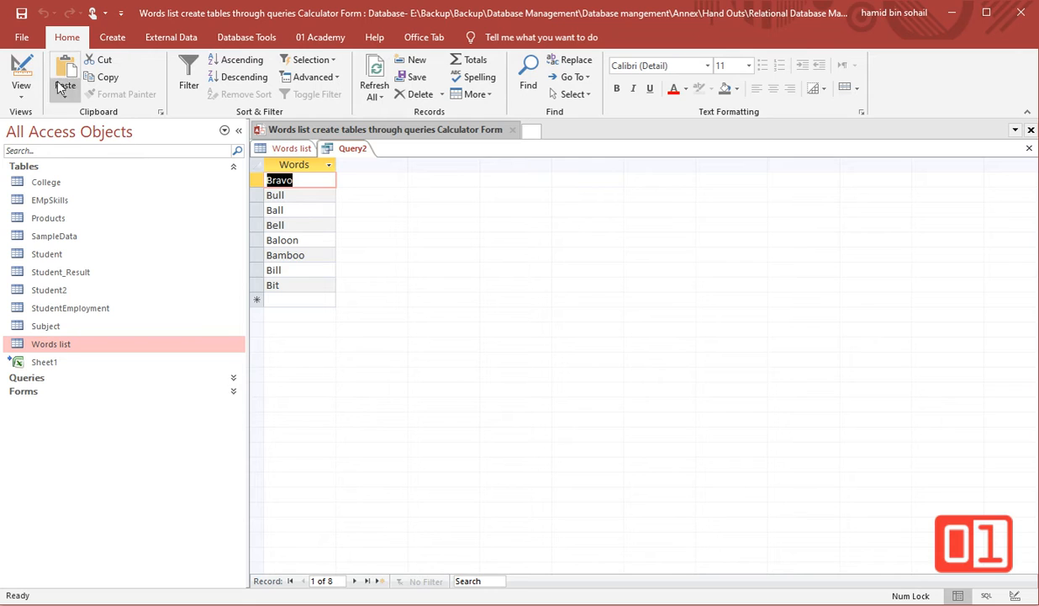
click(22, 72)
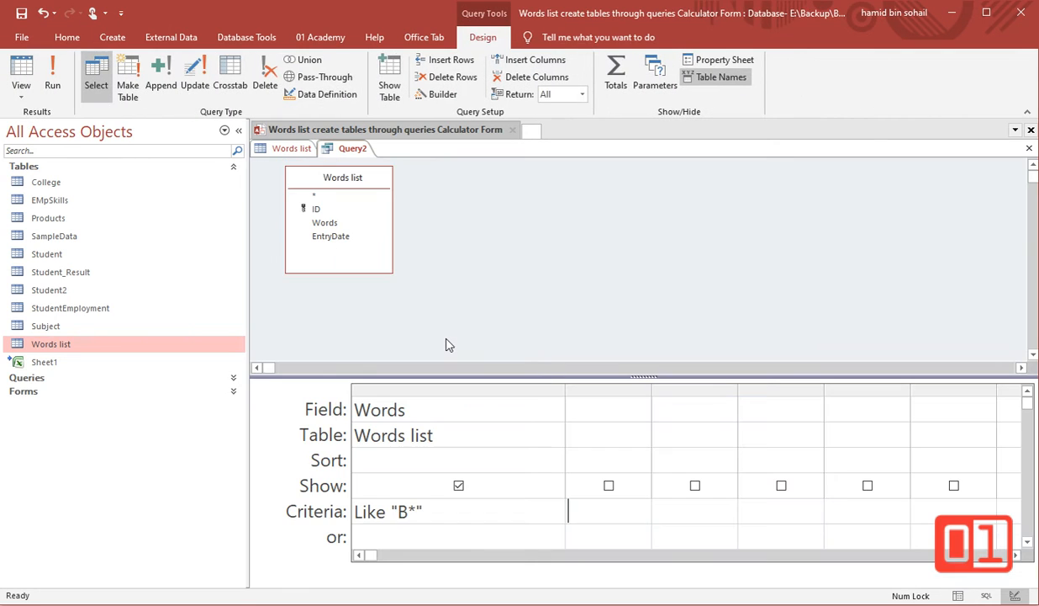
- Change the Words criteria to Like "B*l", run the query and return to Design view
click(415, 508)
text(l)
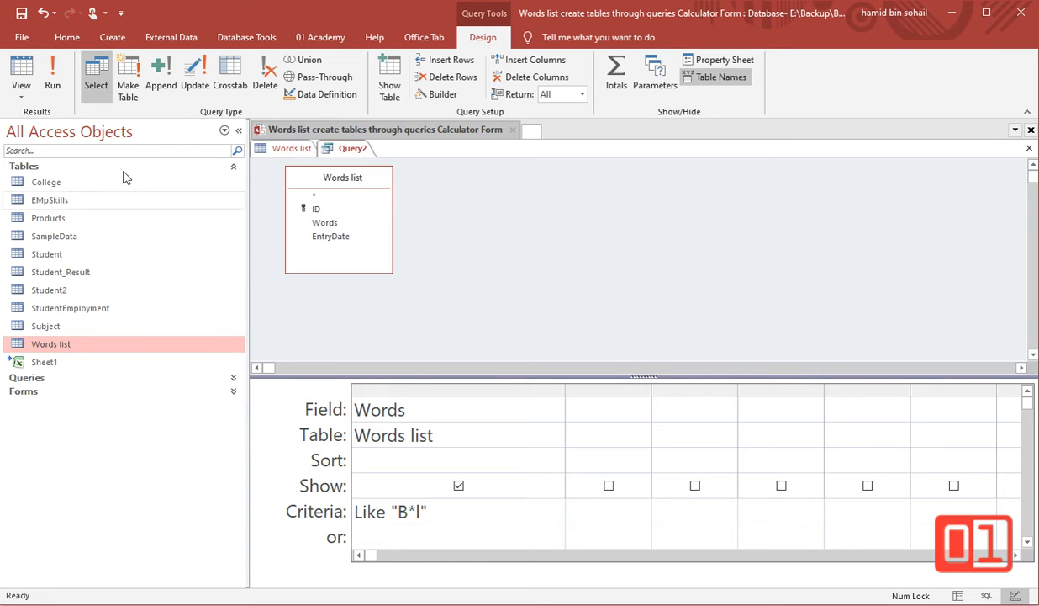
click(52, 75)
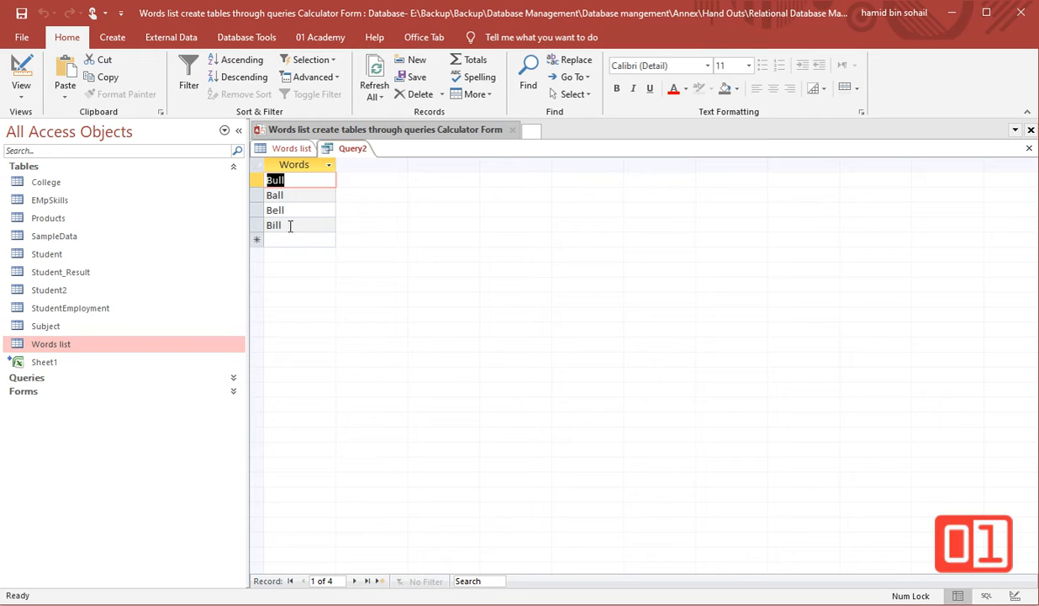
click(21, 72)
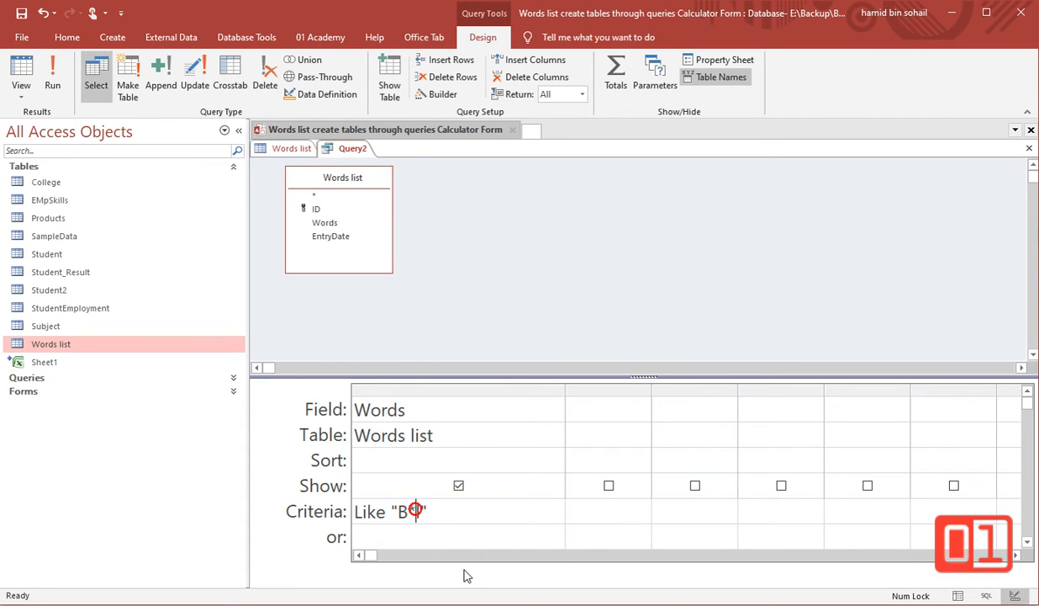
- Change the Words criteria to Like "B?ll", view the matching words and return to Design view
text(ll)
drag(416, 511, 407, 510)
text(?)
click(26, 63)
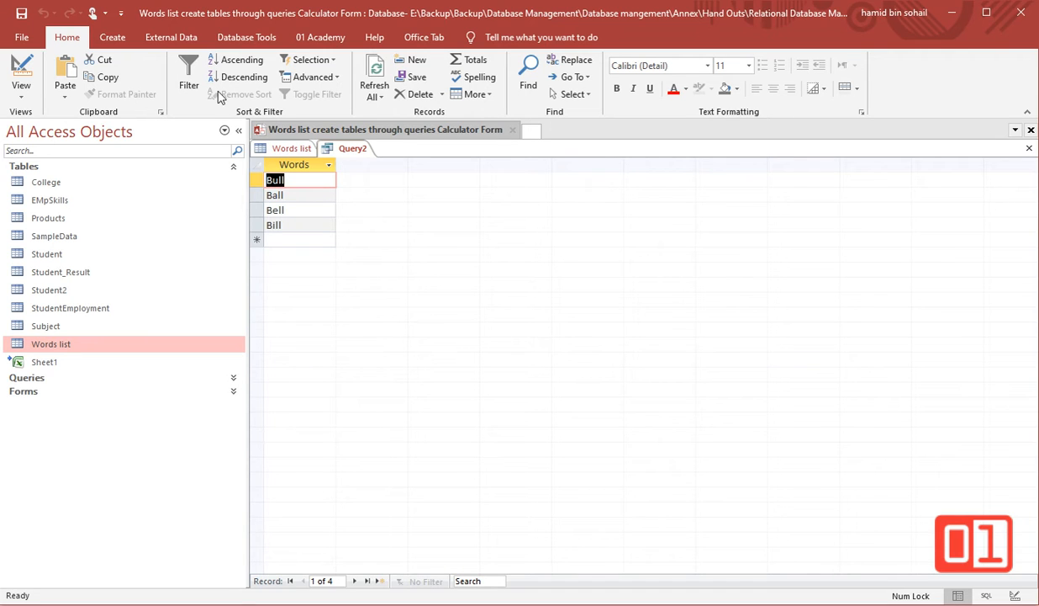
click(22, 73)
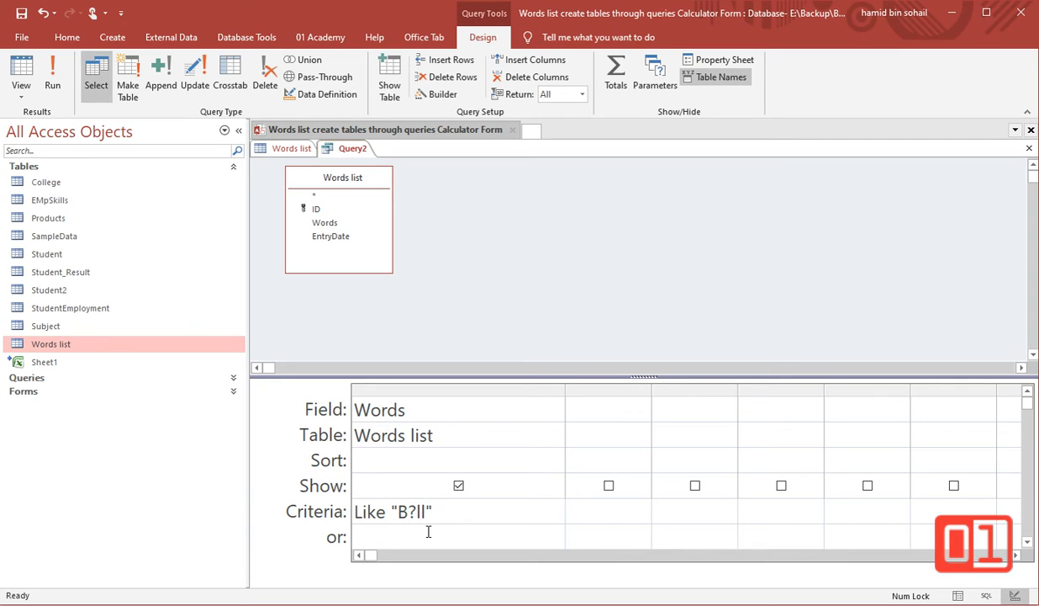
- Shorten the Words criteria to Like "B?", run the query and return to Design view
key(BackSpace)
key(BackSpace)
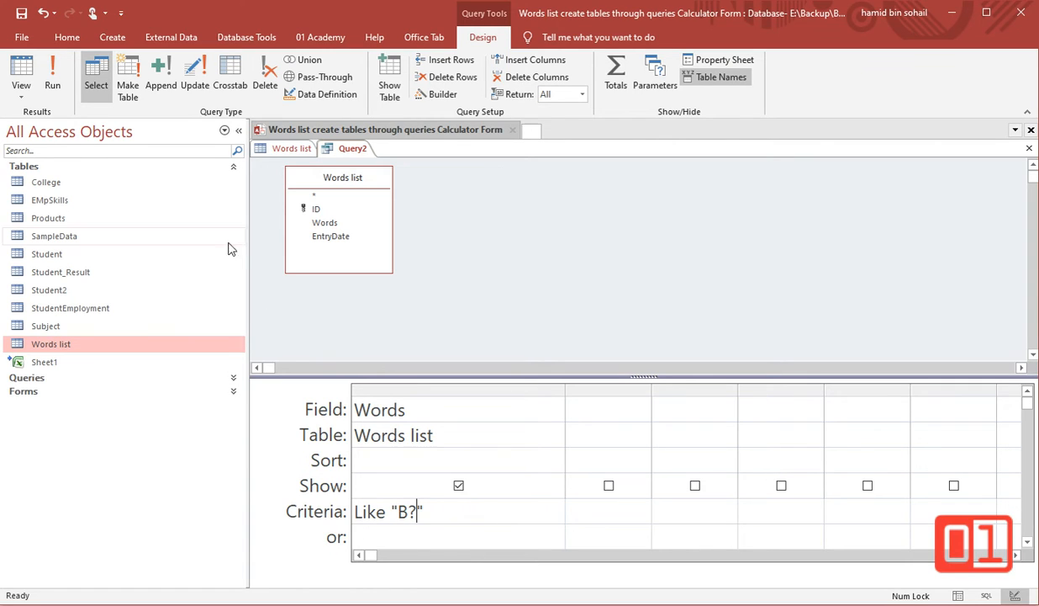
click(52, 75)
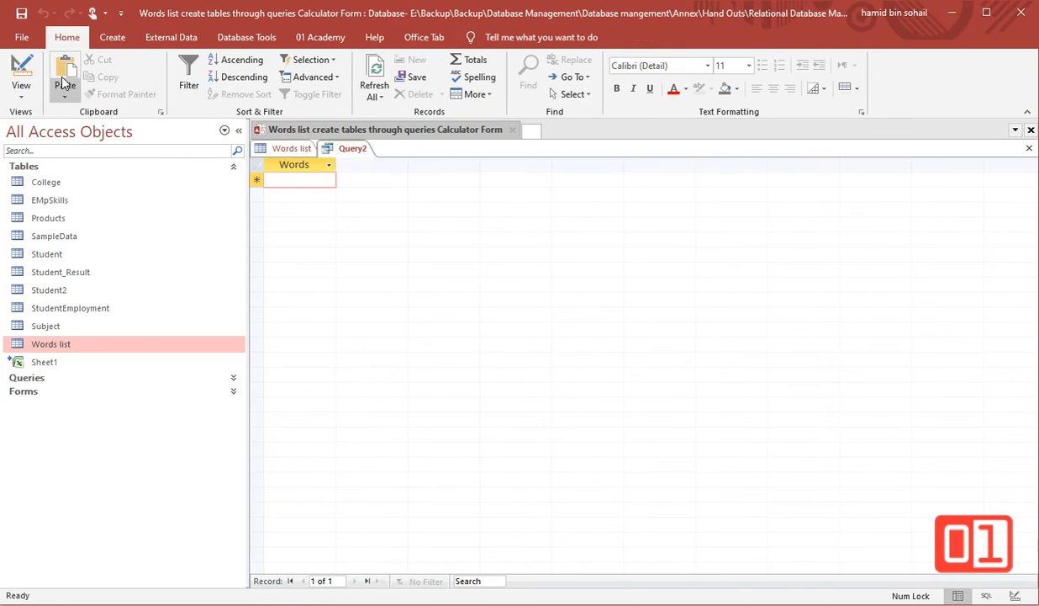
click(25, 71)
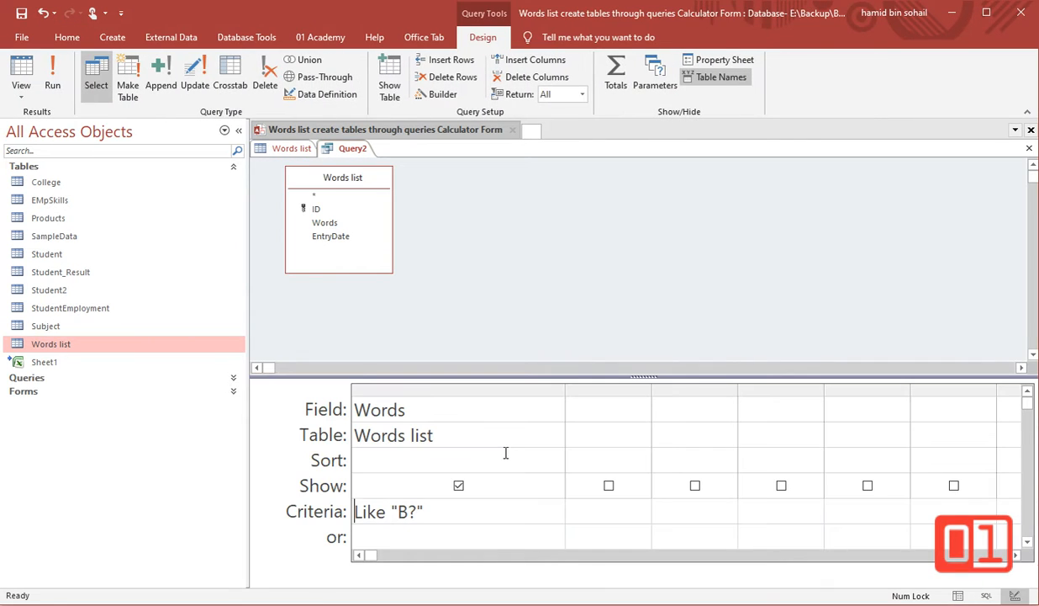
- Extend the Words criteria to Like "B??", run the query and return to Design view
click(409, 511)
text(?)
click(51, 76)
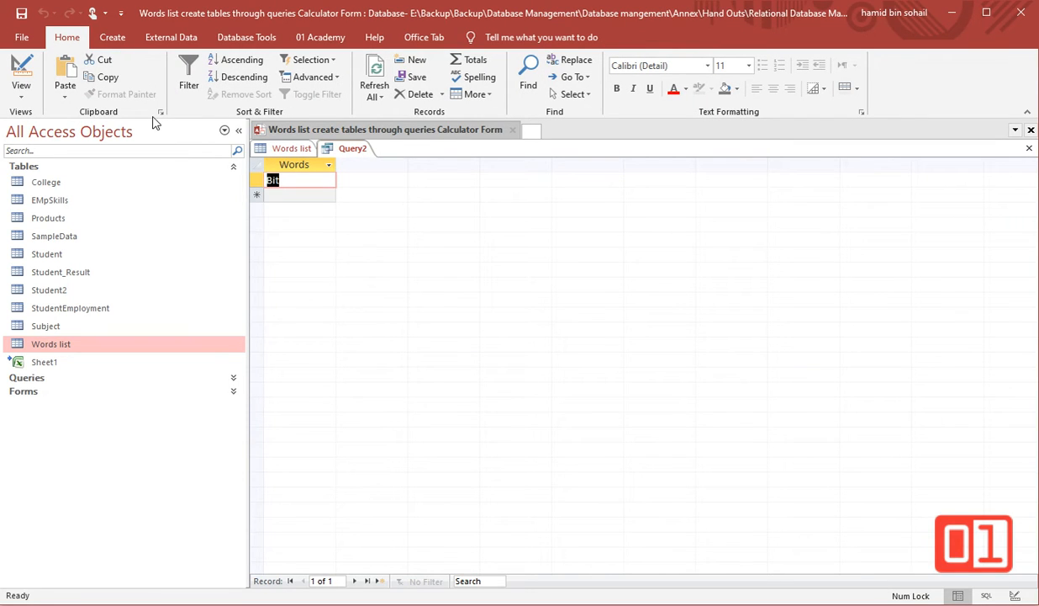
click(26, 65)
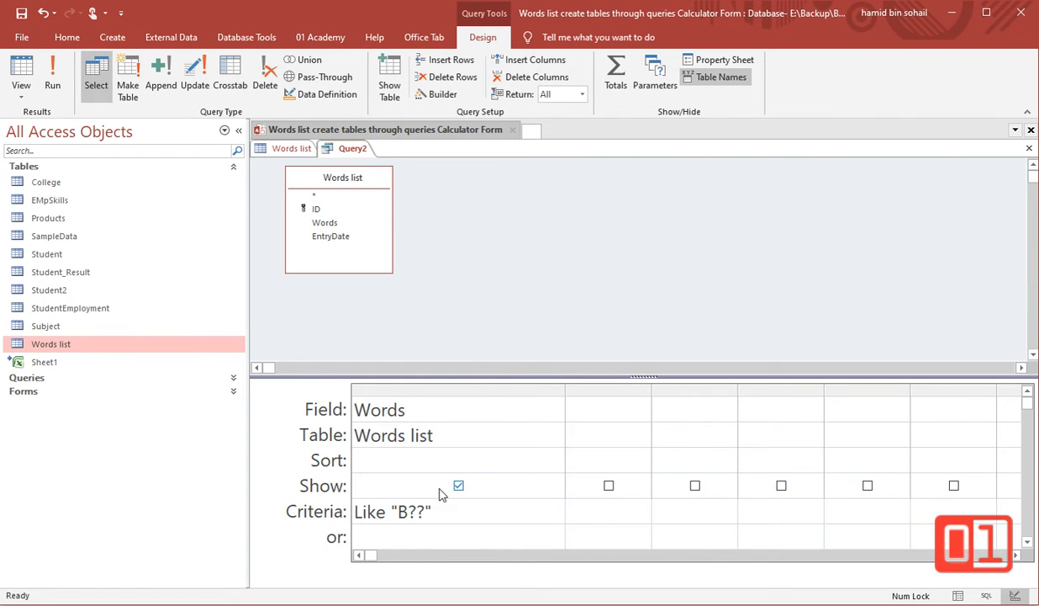
- Change the Words criteria to Like "B[ae]ll", view the matching words and return to Design view
click(423, 510)
drag(424, 510, 411, 511)
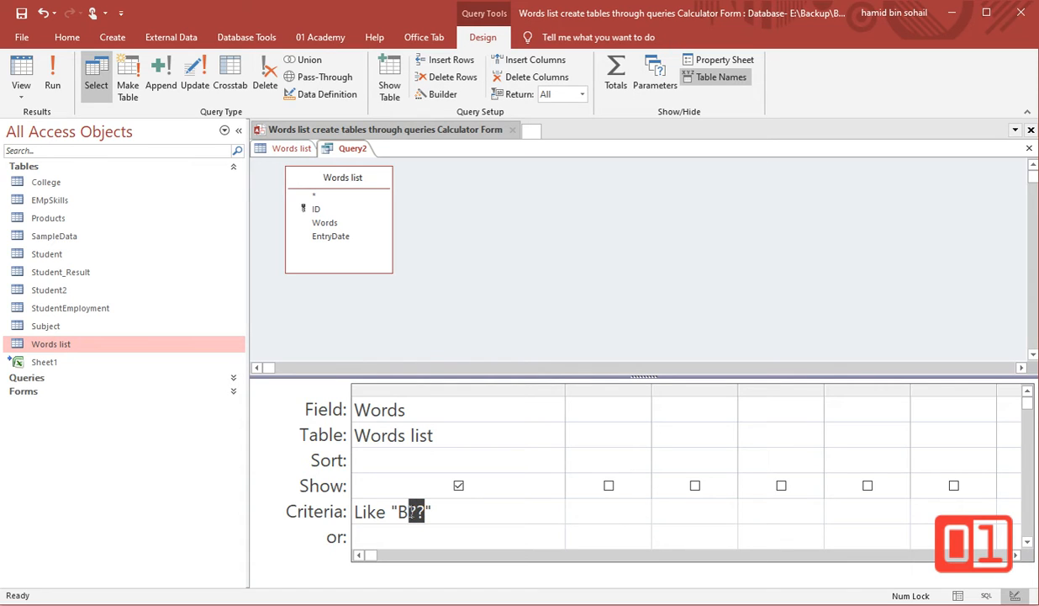
key(BackSpace)
text(*)
text(a)
text(e)
text(])
text(ll)
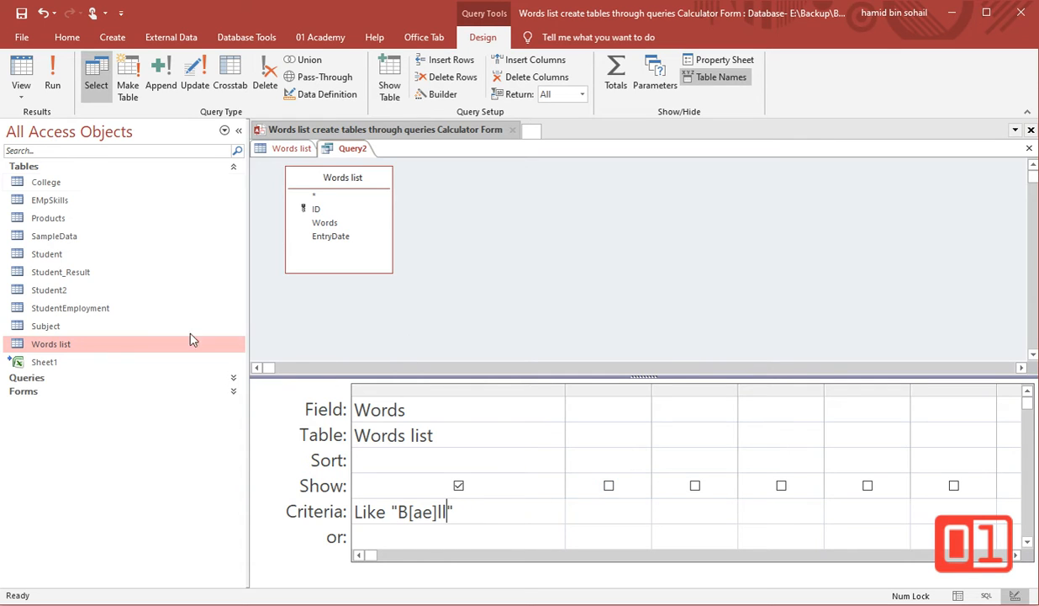
click(21, 71)
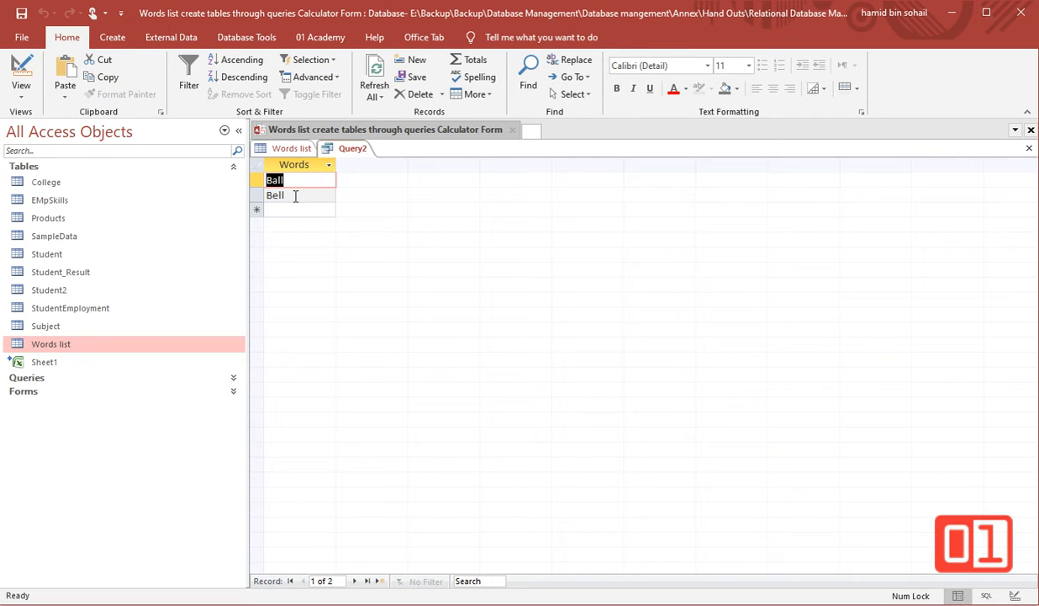
click(13, 71)
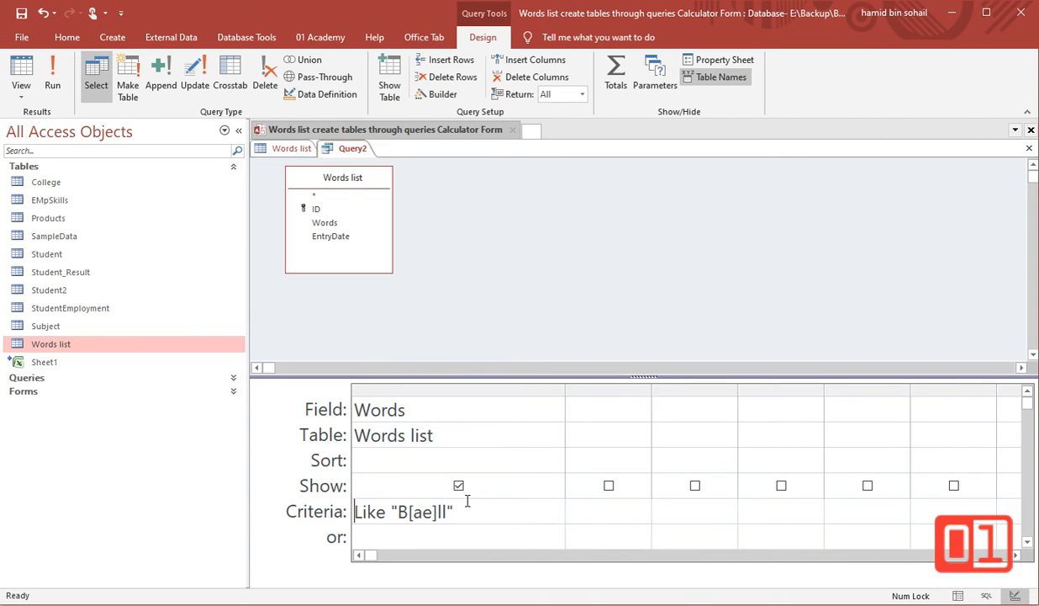
- Turn the bracketed letters into a range so the criteria reads Like "B[a-i]ll", view the results and return to Design view
drag(432, 511, 422, 512)
text(i)
key(Left)
text(-)
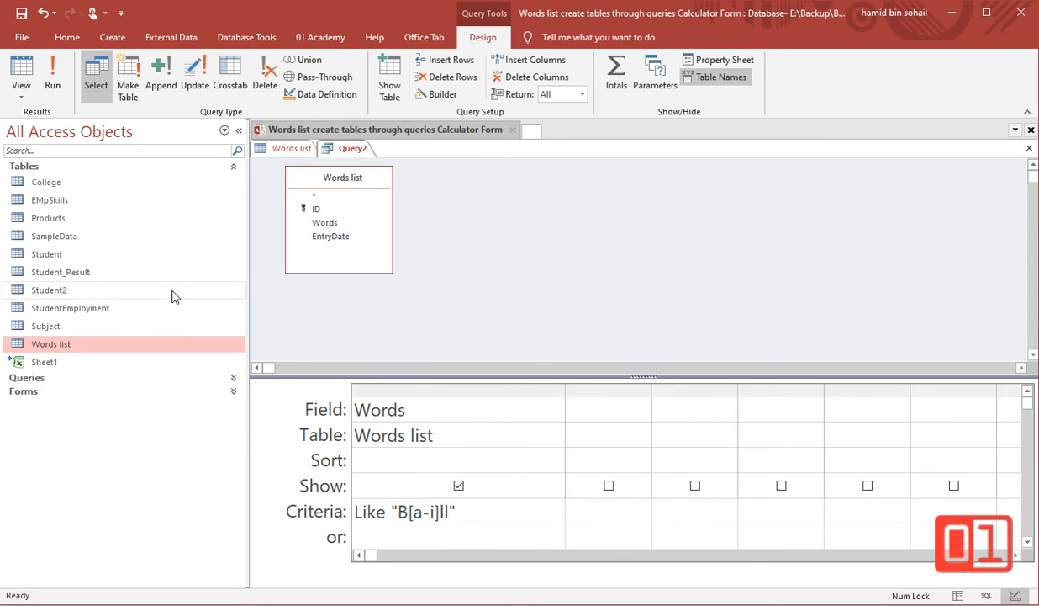
click(33, 78)
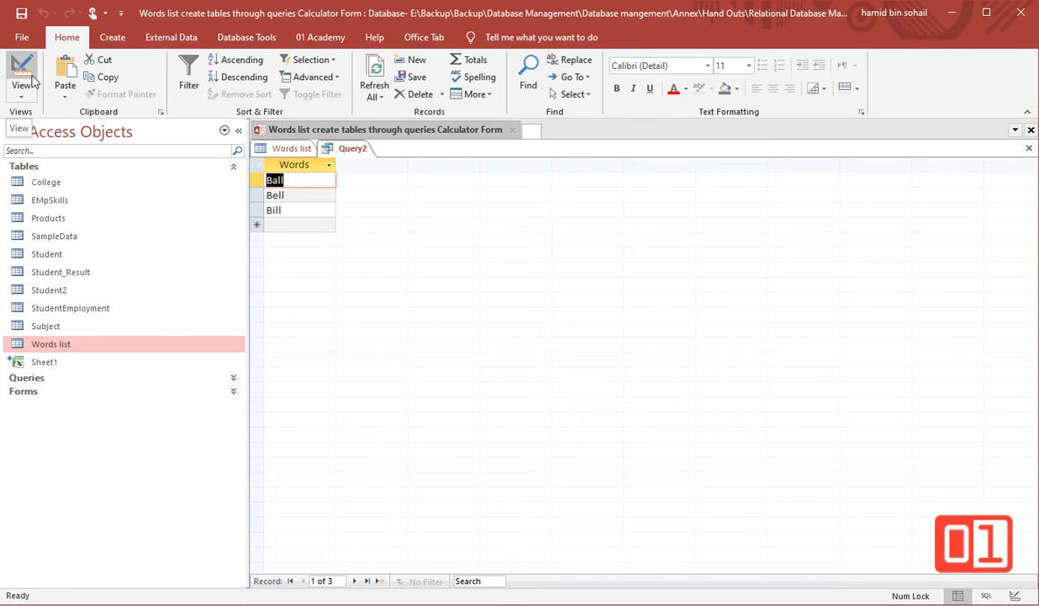
click(24, 70)
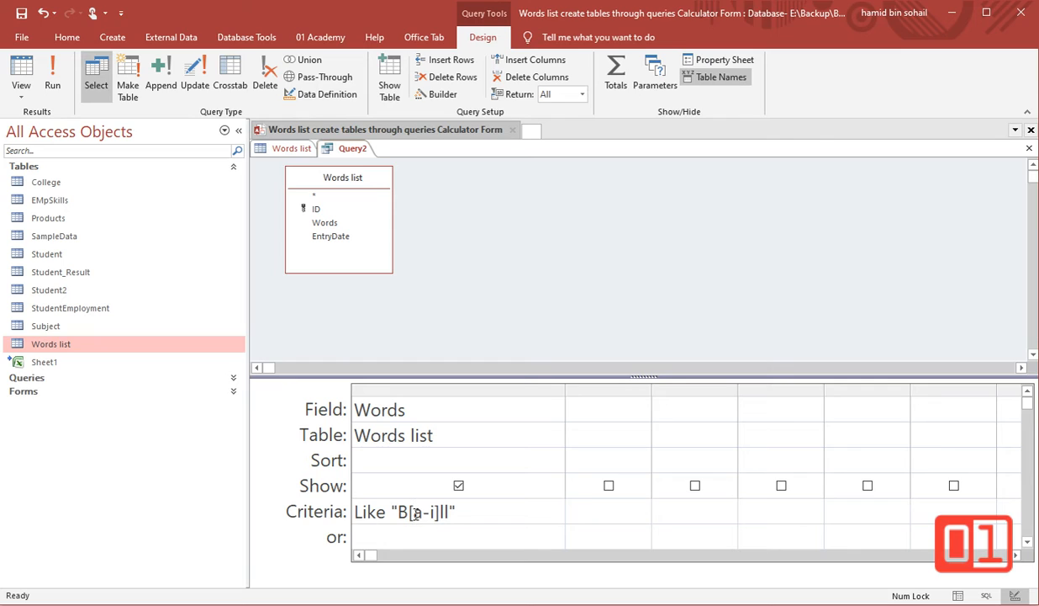
- Negate the letter range so the criteria reads Like "B[!a-i]ll", view the results and return to Design view
text(!)
click(22, 76)
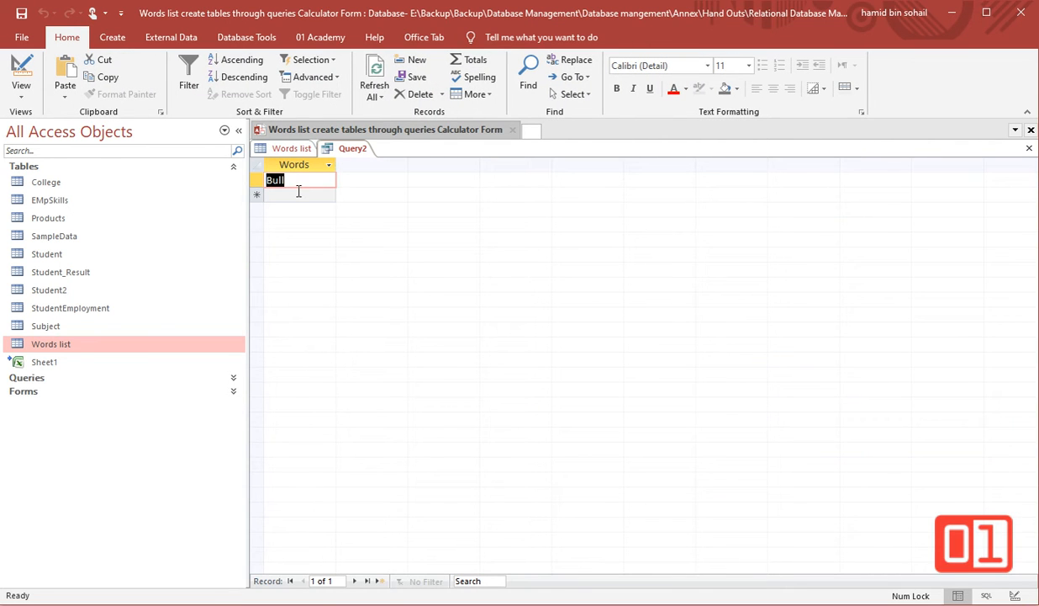
click(21, 75)
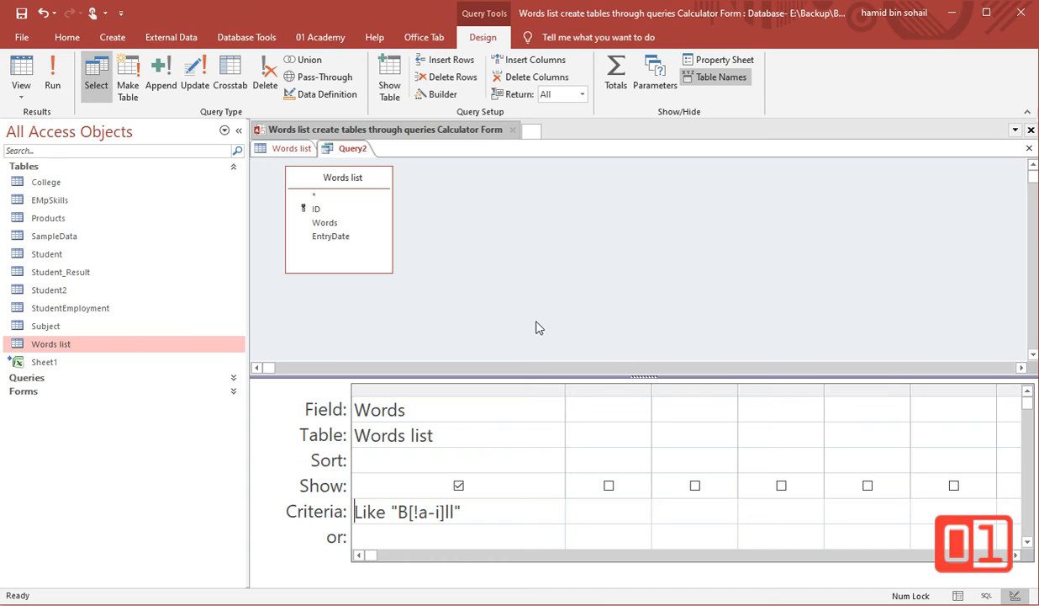
- Delete the Words column with its criteria from the query design grid
click(436, 511)
click(443, 390)
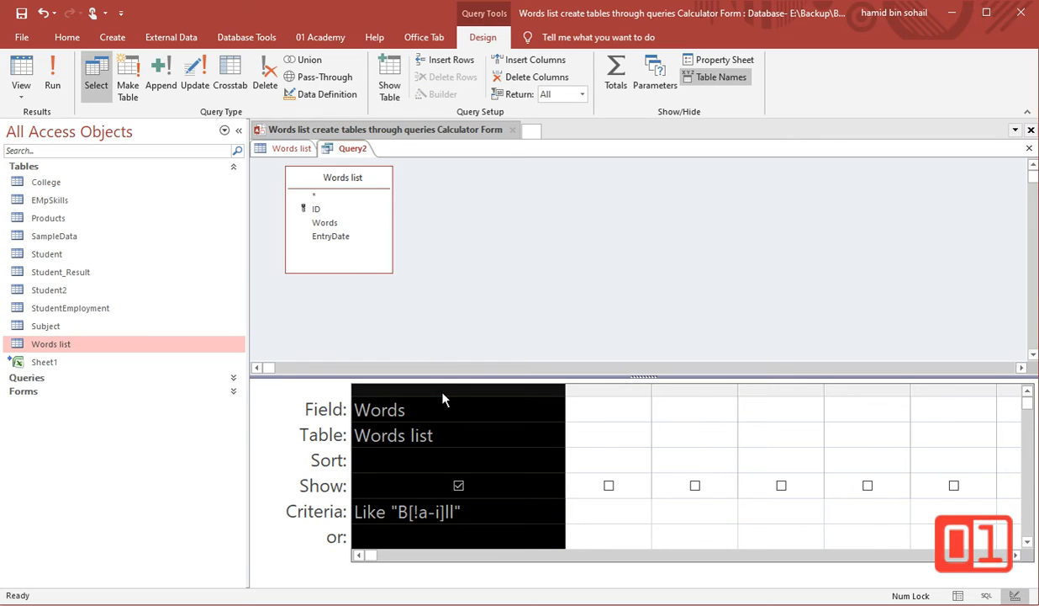
key(Delete)
click(352, 190)
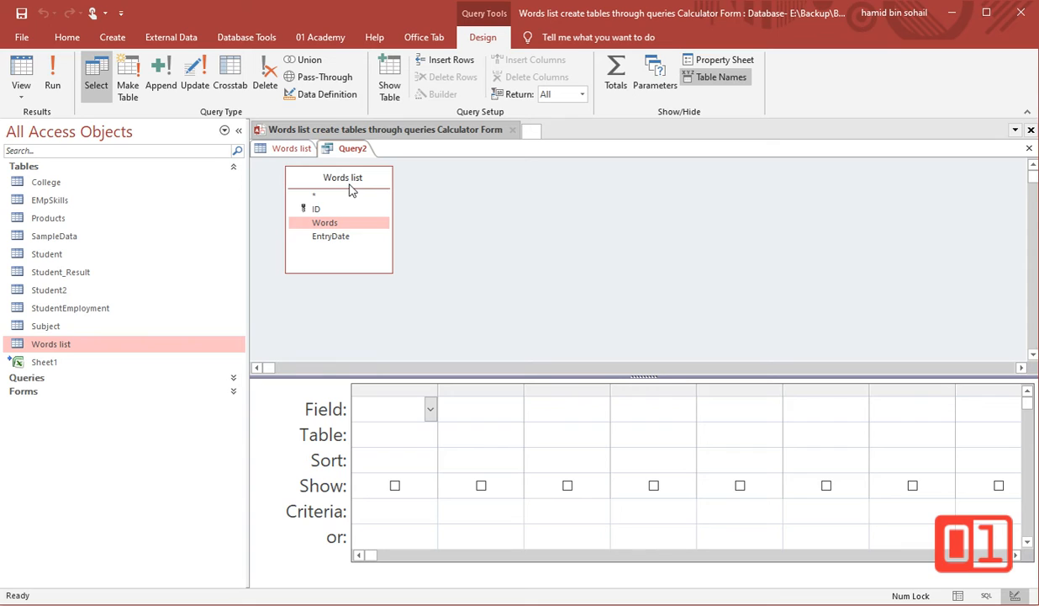
- Replace the Words list table in the query with StudentEmployment, add its Gender field to the design grid and preview the records
key(Delete)
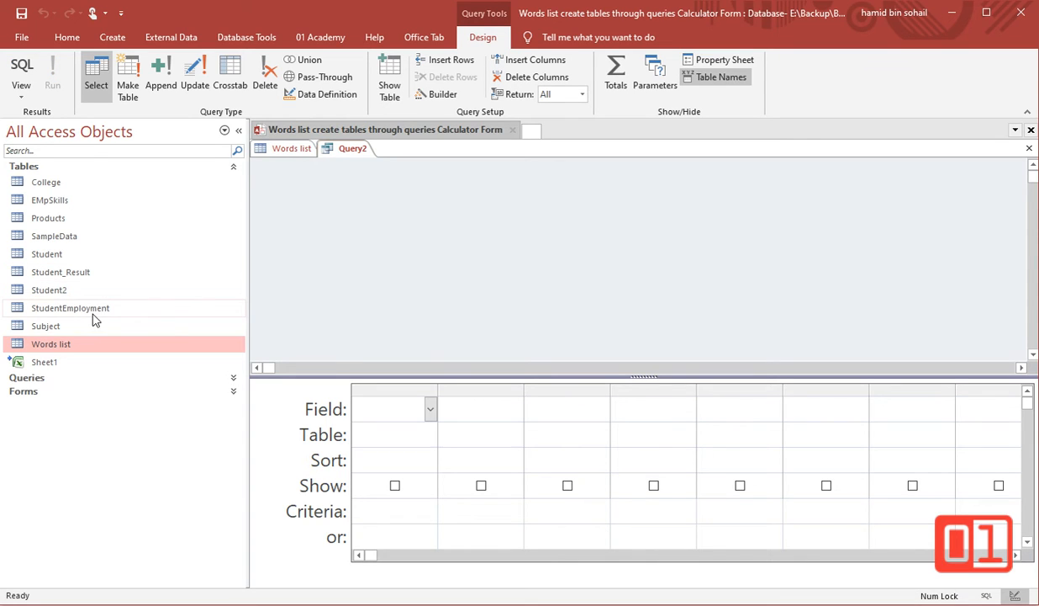
drag(63, 309, 367, 198)
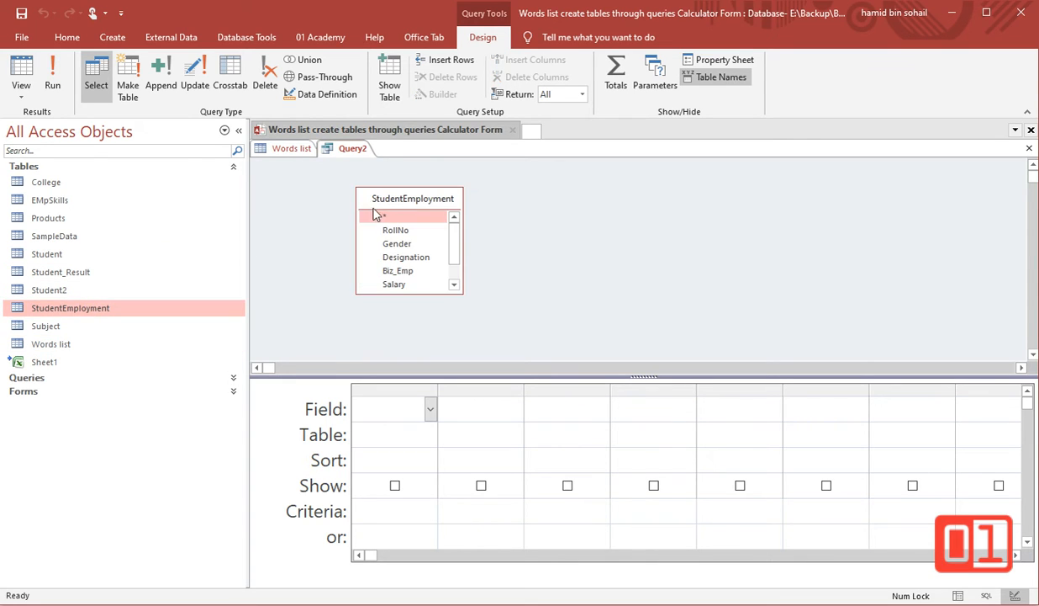
drag(432, 292, 433, 329)
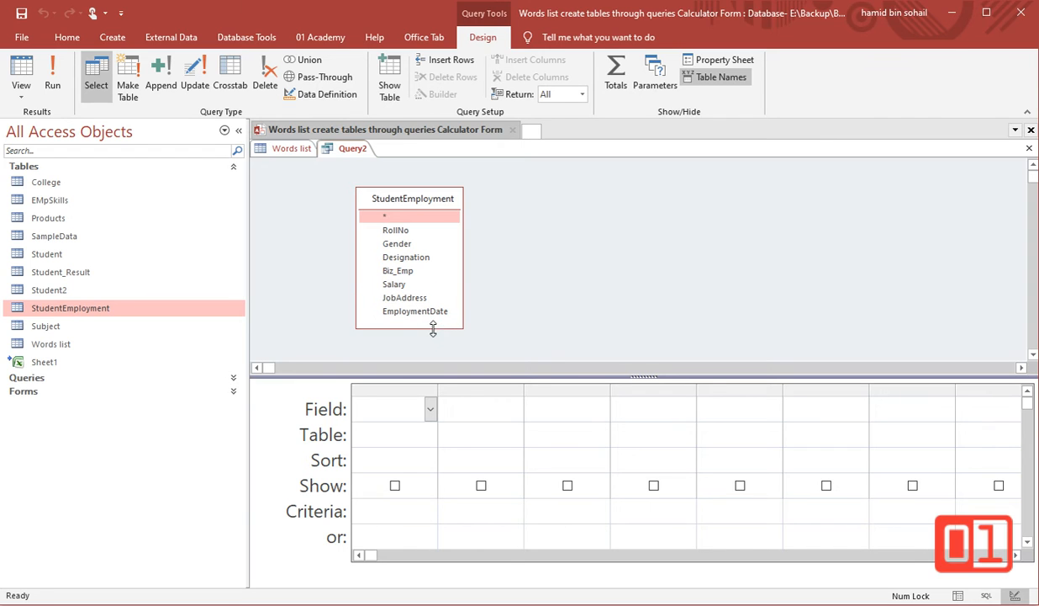
double_click(398, 243)
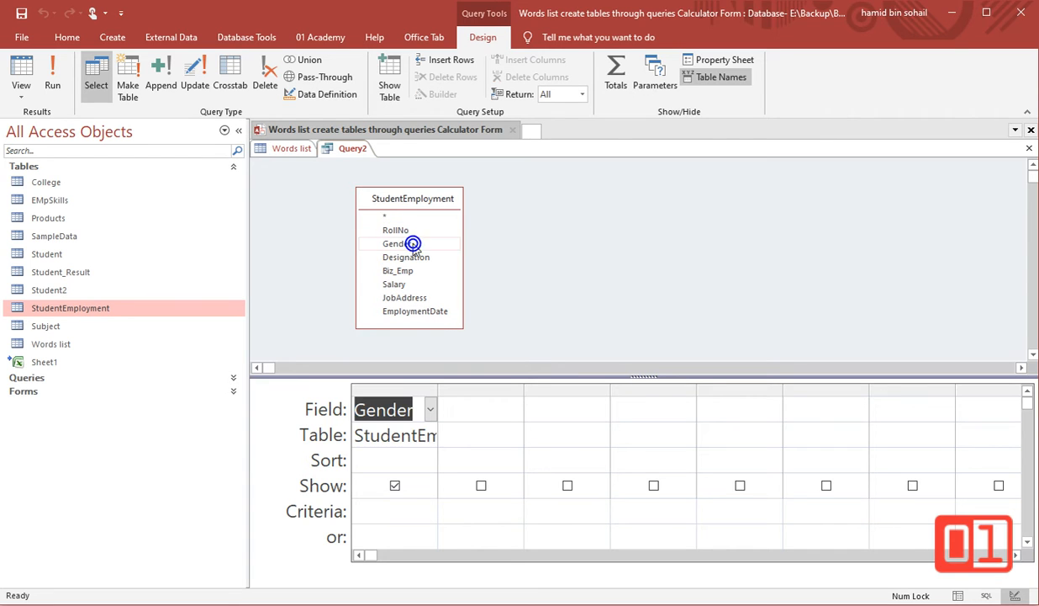
click(20, 80)
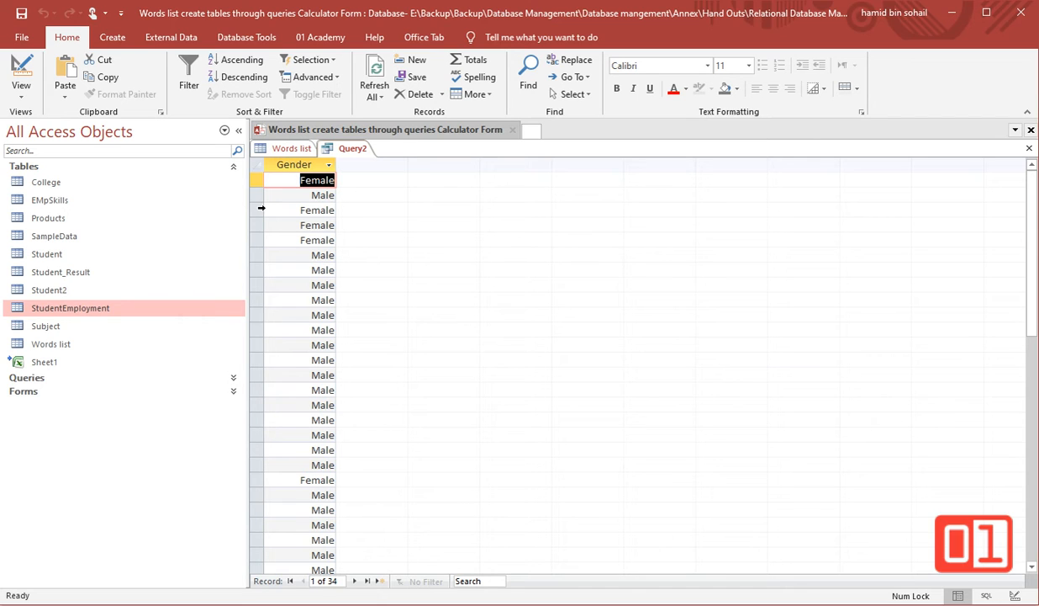
click(21, 74)
- Set the Gender criteria to "Male", view the matching records and return to Design view
click(399, 513)
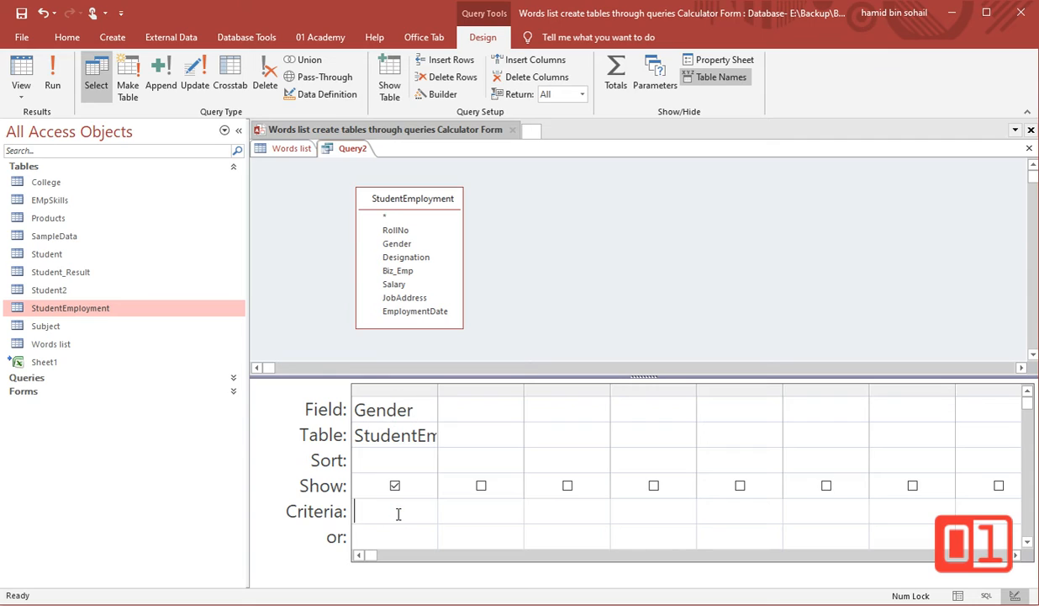
text(male)
key(Tab)
key(shift+Tab)
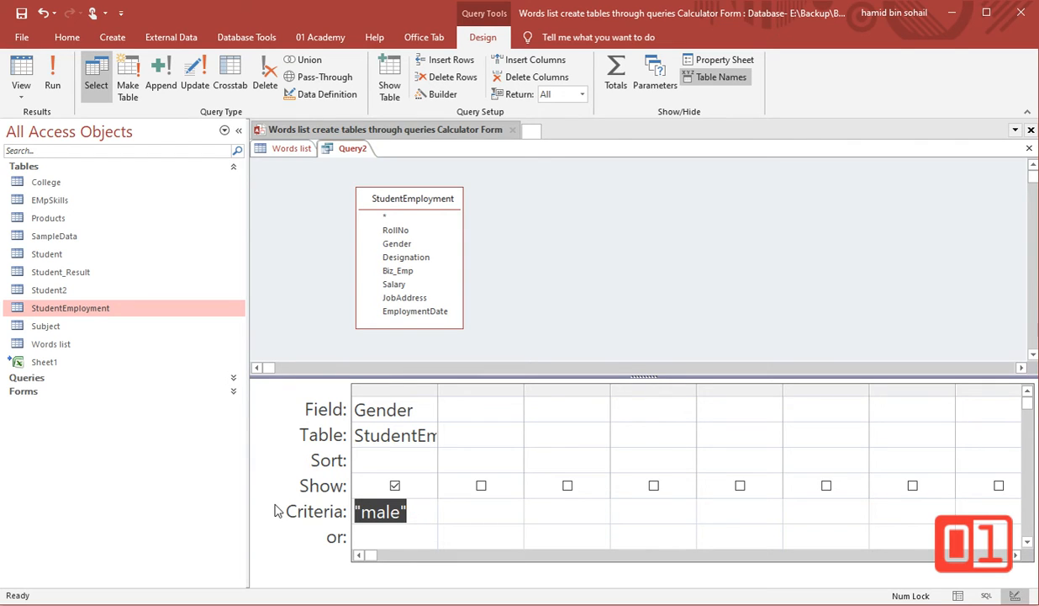
text(")
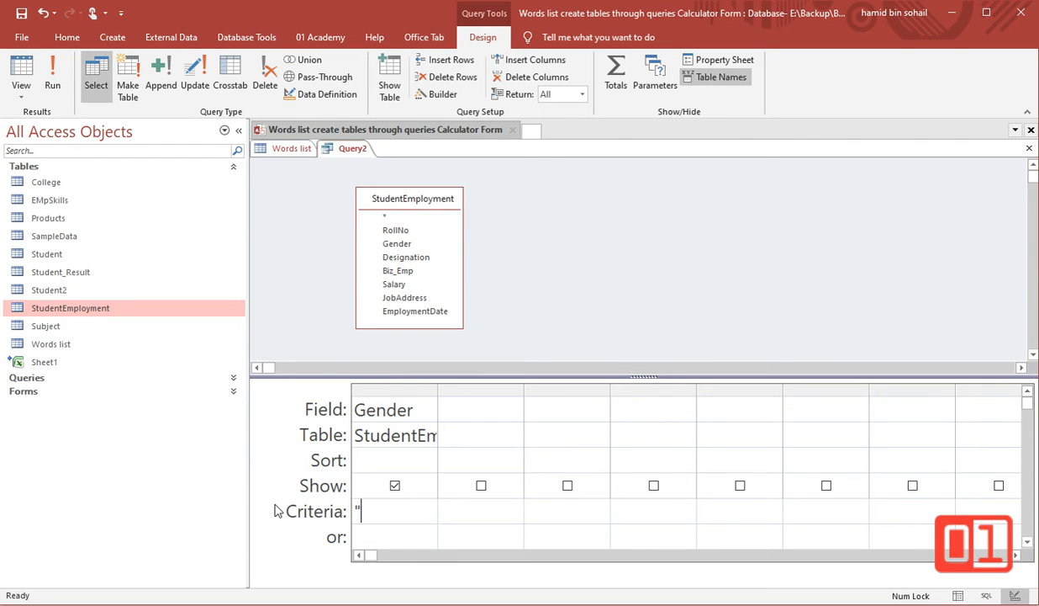
text(Male")
click(23, 74)
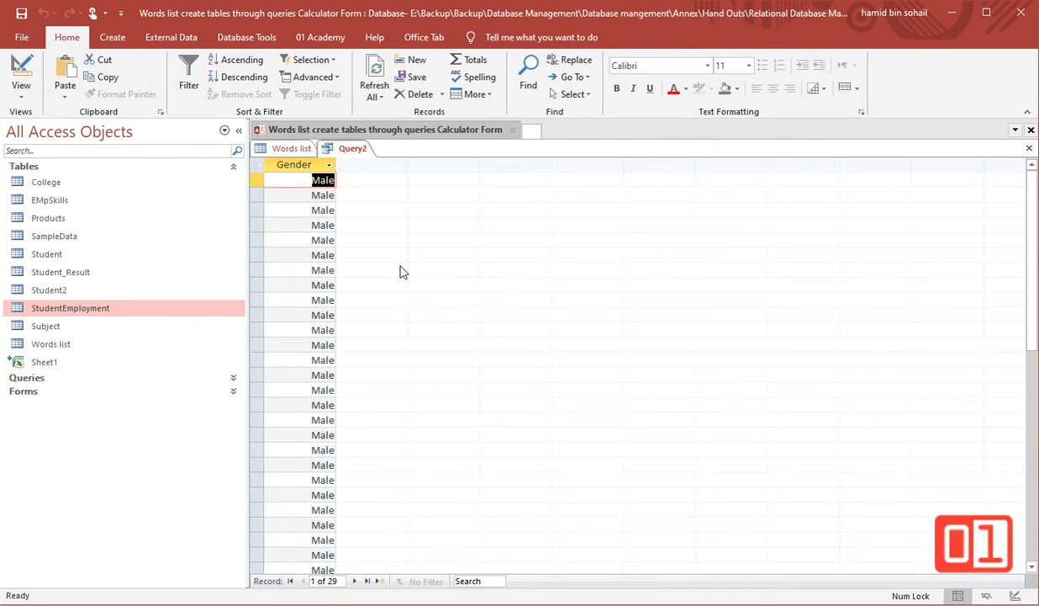
click(23, 74)
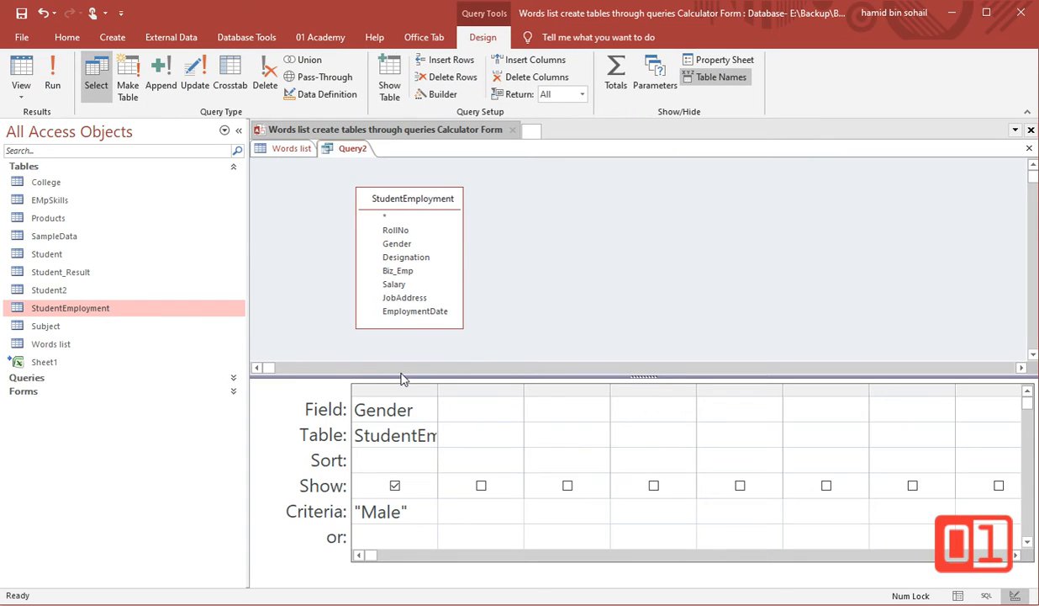
- Change the Gender criteria to lowercase "male", view the matching records and return to Design view
drag(377, 512, 361, 512)
text(m)
key(Tab)
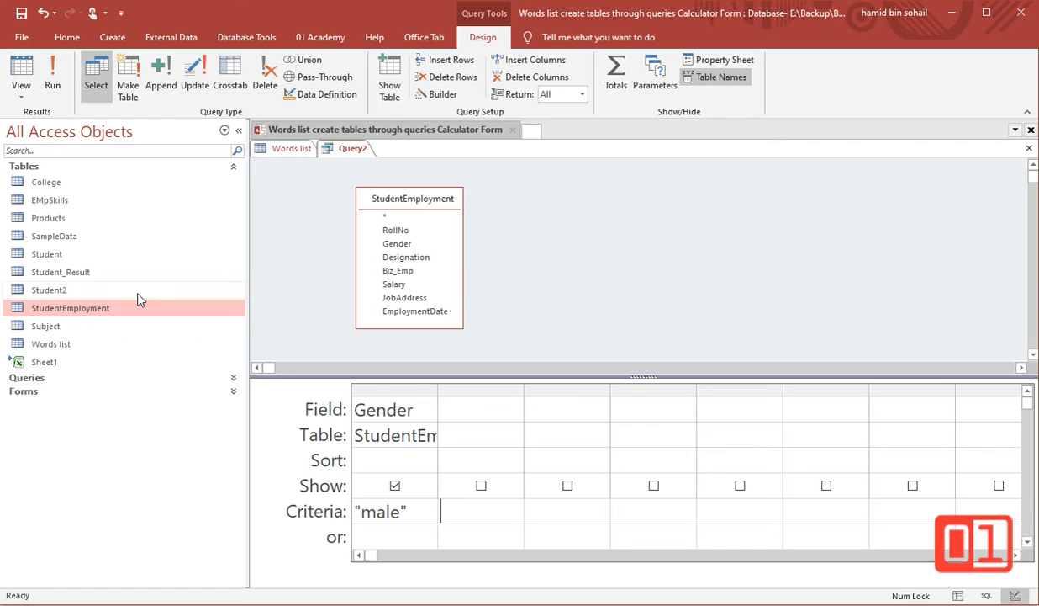
click(21, 74)
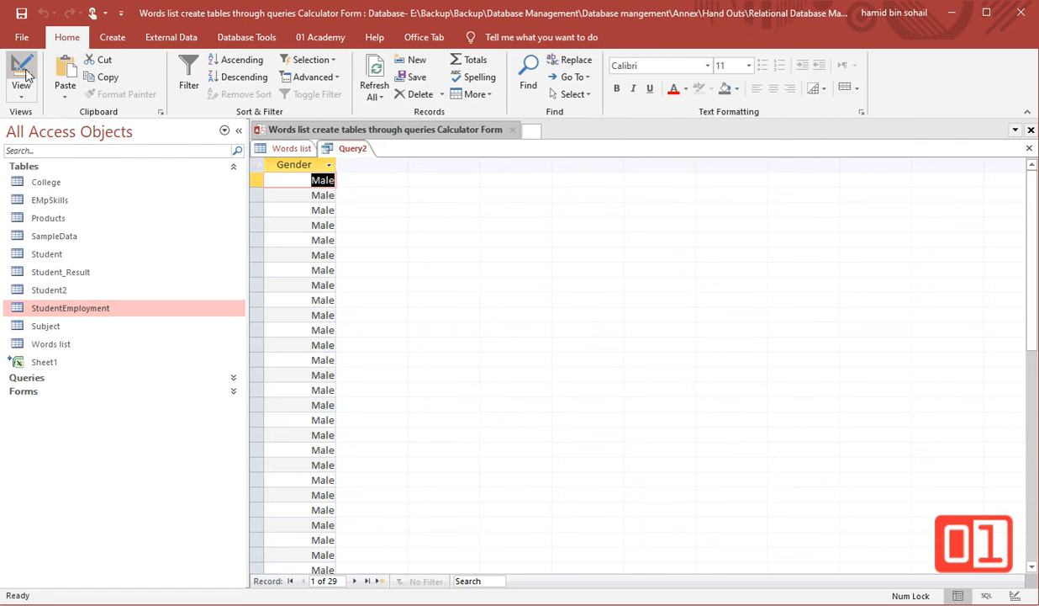
click(21, 74)
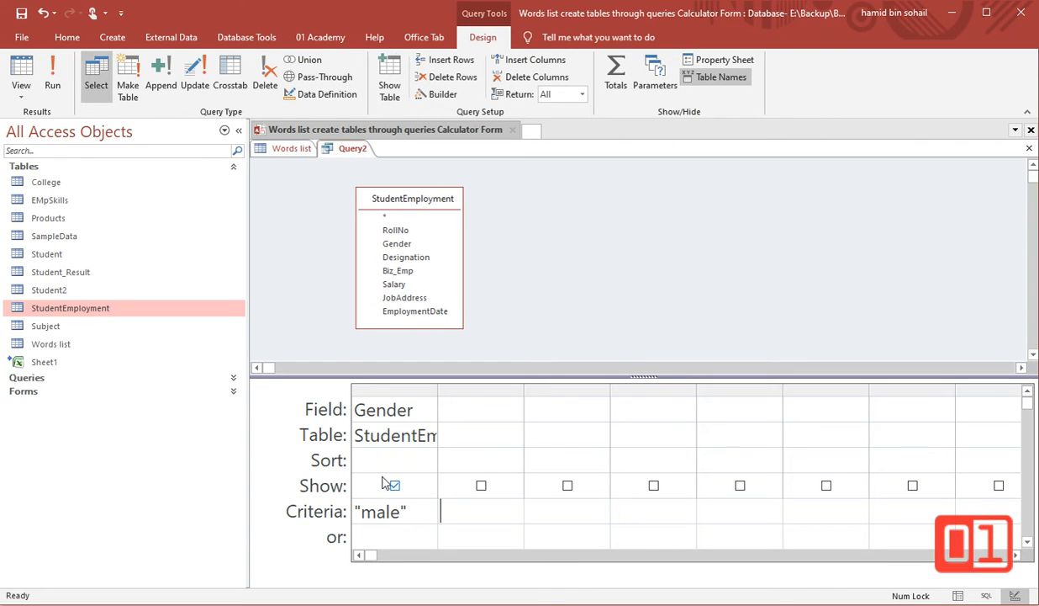
- Change the Gender criteria to Like "*Male", widen the column to show it, view the results and return to Design view
click(367, 511)
text(*)
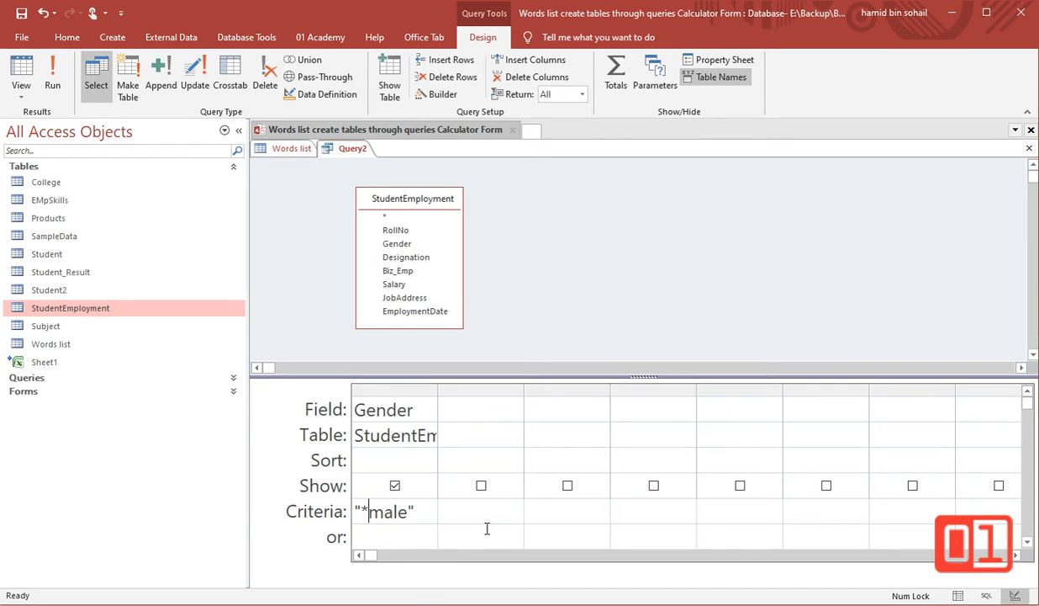
drag(370, 510, 383, 512)
text(M)
key(Return)
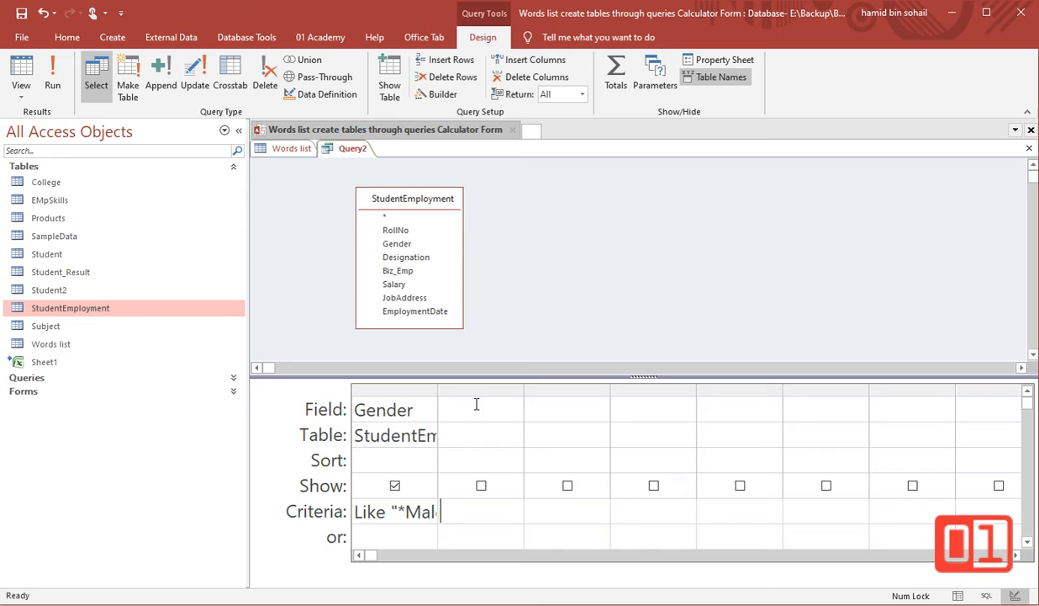
drag(436, 394, 537, 402)
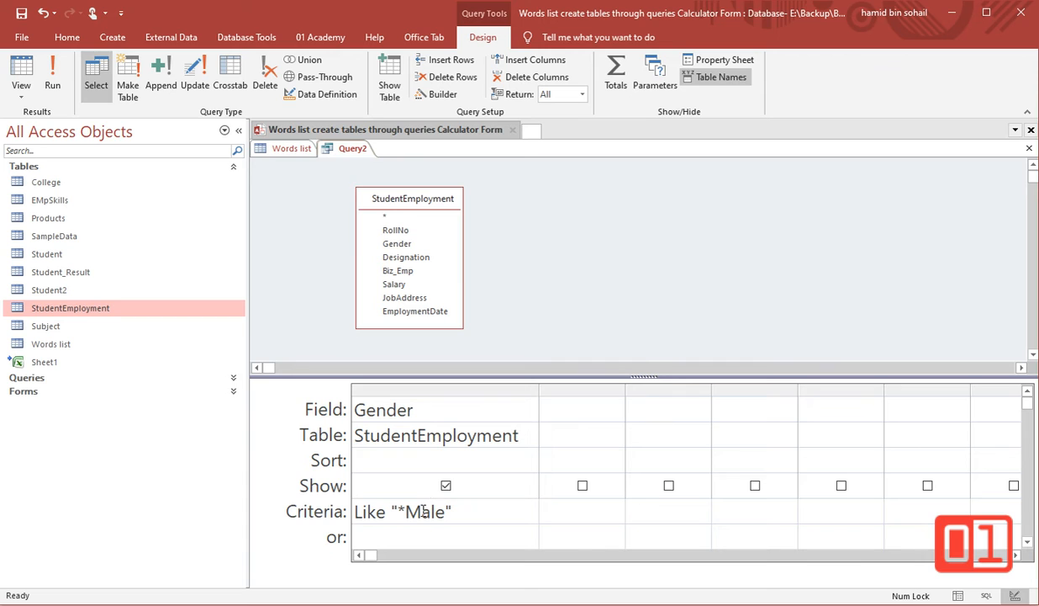
click(22, 72)
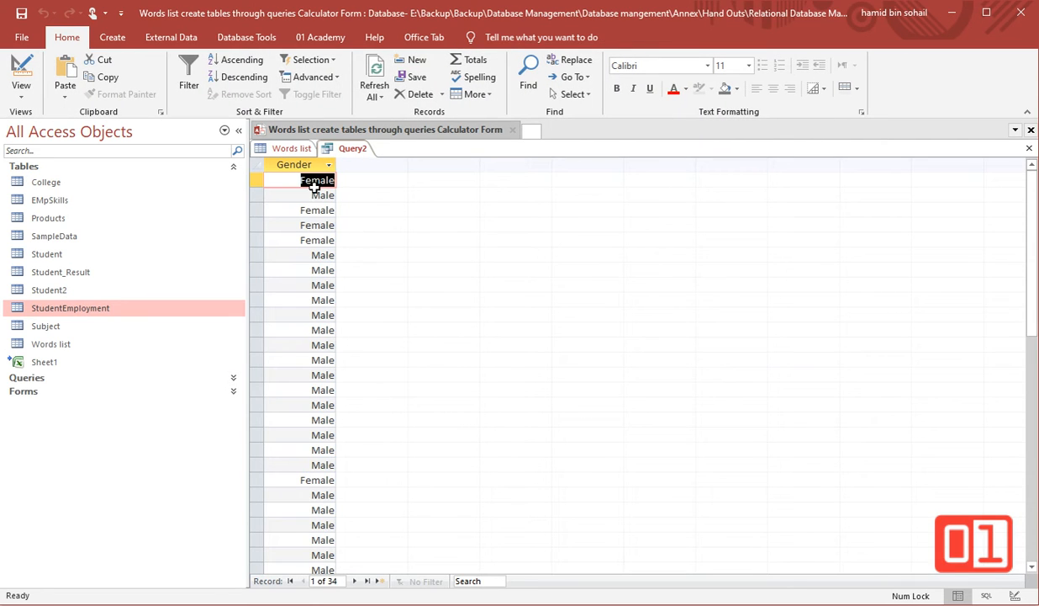
click(26, 64)
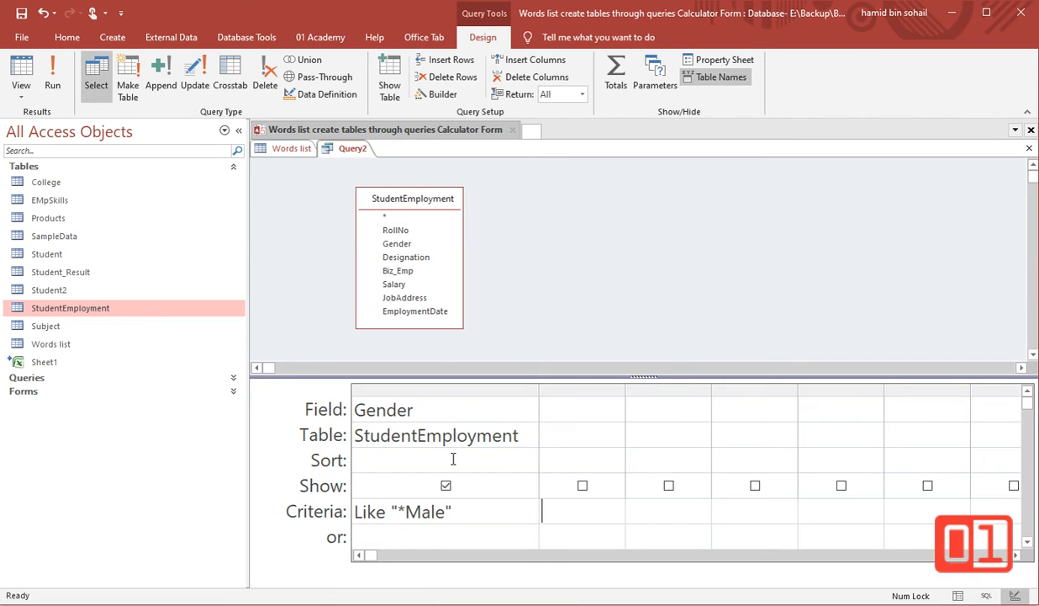
- Clear the Gender criteria, add the JobAddress field to the grid, view the unfiltered records and return to Design view
drag(465, 513, 355, 512)
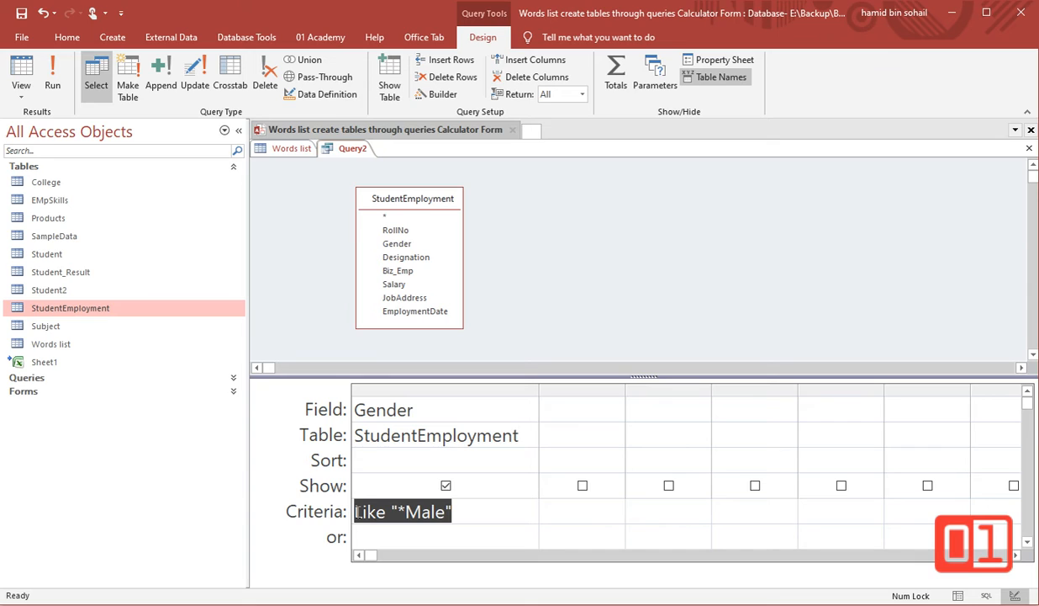
key(Delete)
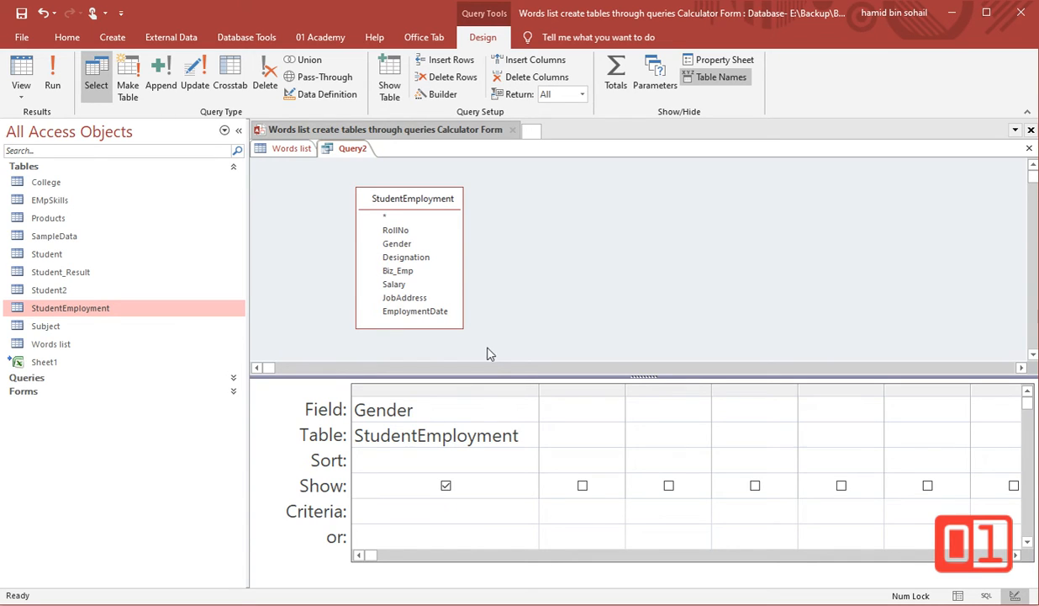
double_click(425, 298)
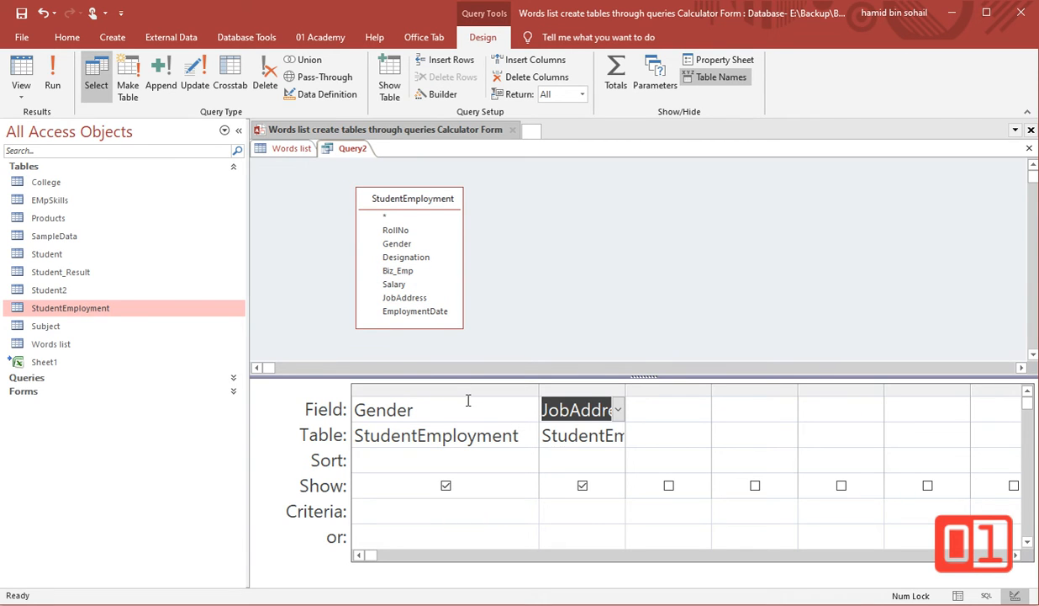
click(25, 65)
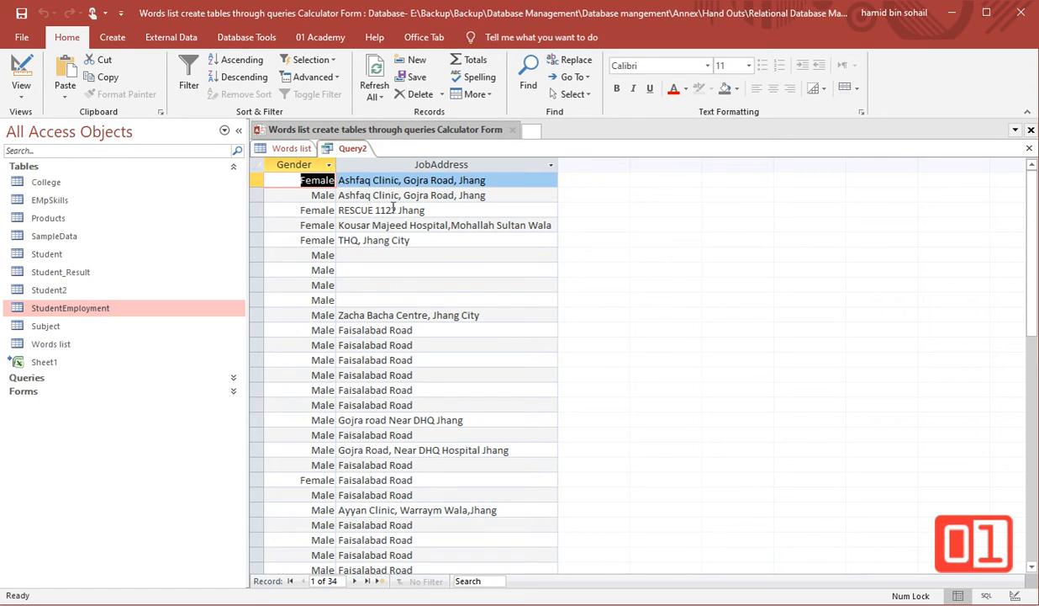
click(21, 74)
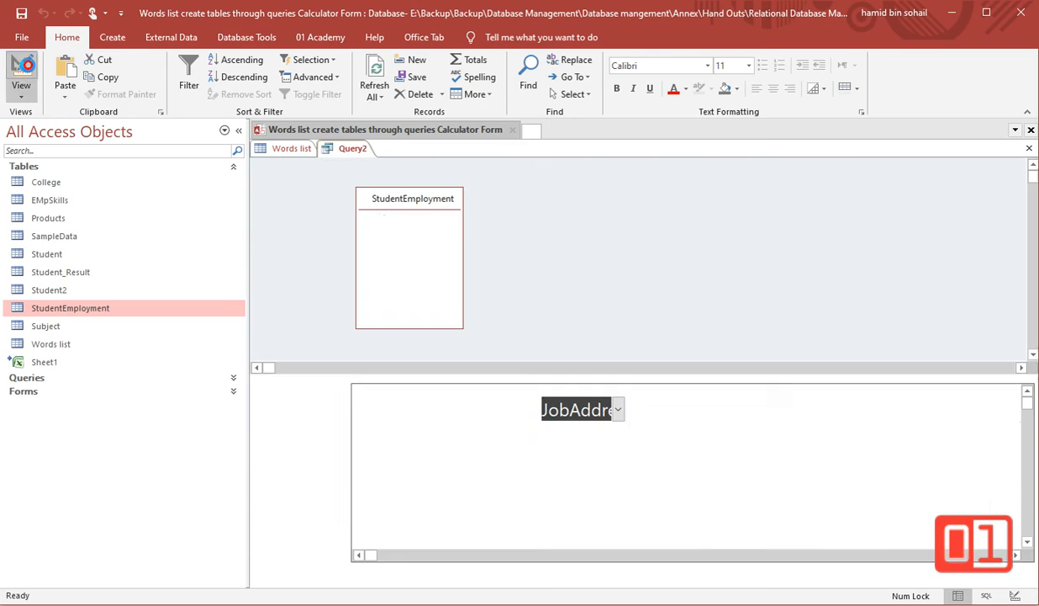
- Set the JobAddress criteria to Like "*##*", widen its column, run the query and return to Design view
click(571, 507)
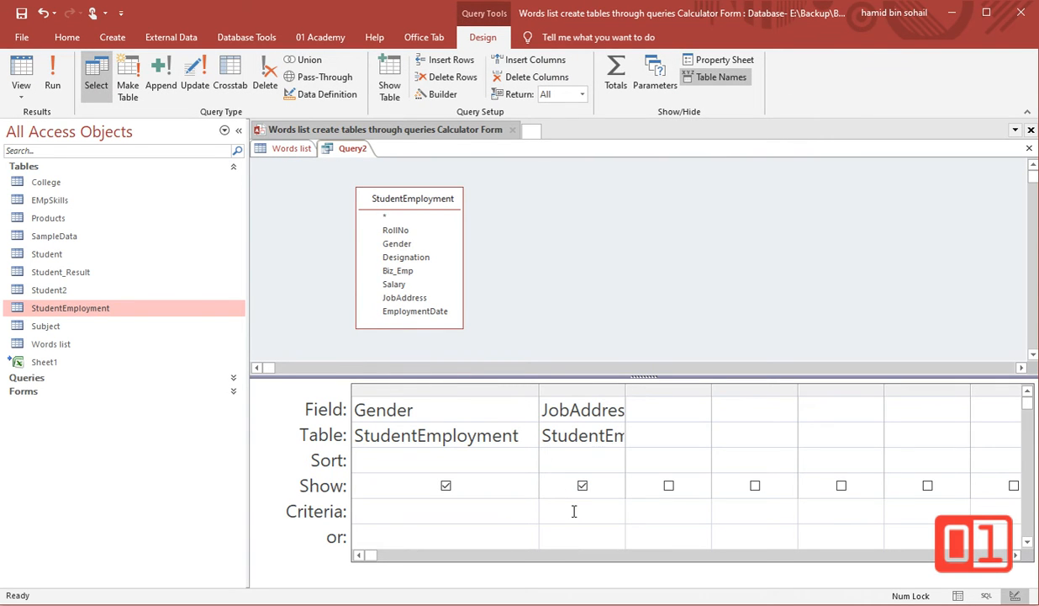
text(*)
text(##)
text(*)
drag(627, 392, 727, 392)
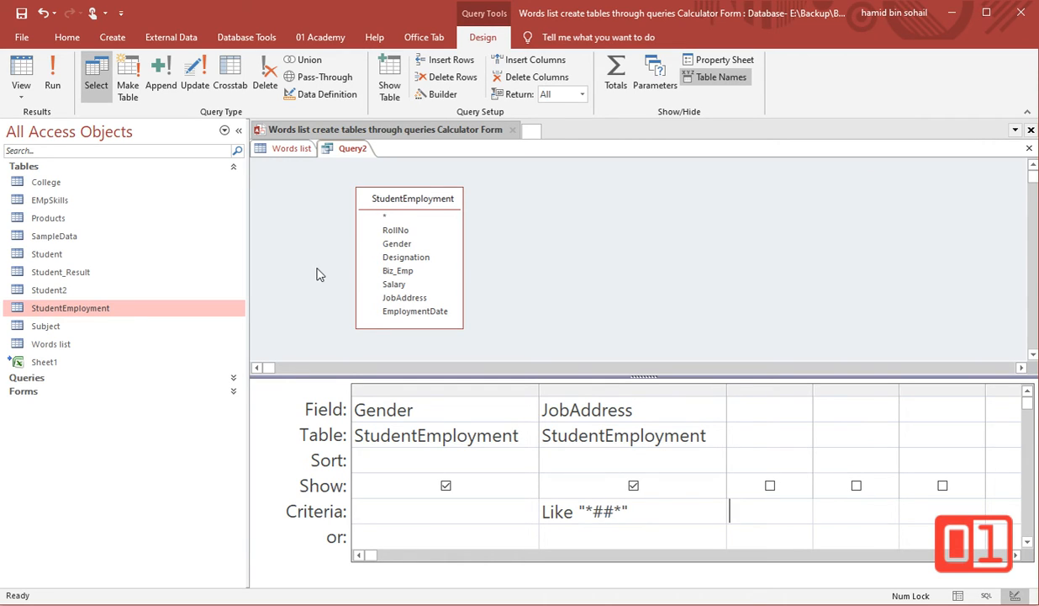
click(51, 76)
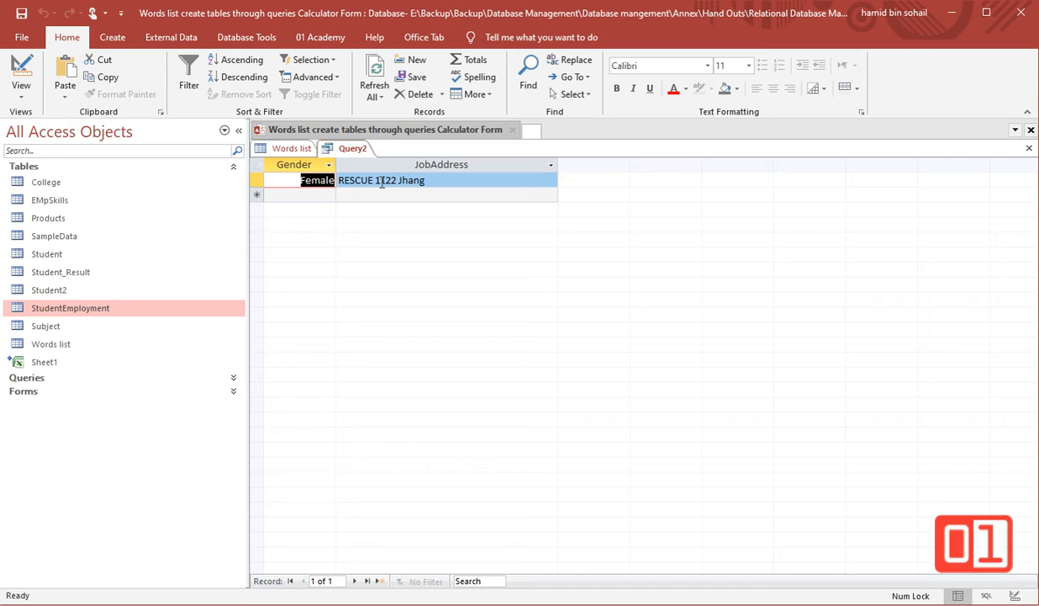
click(25, 65)
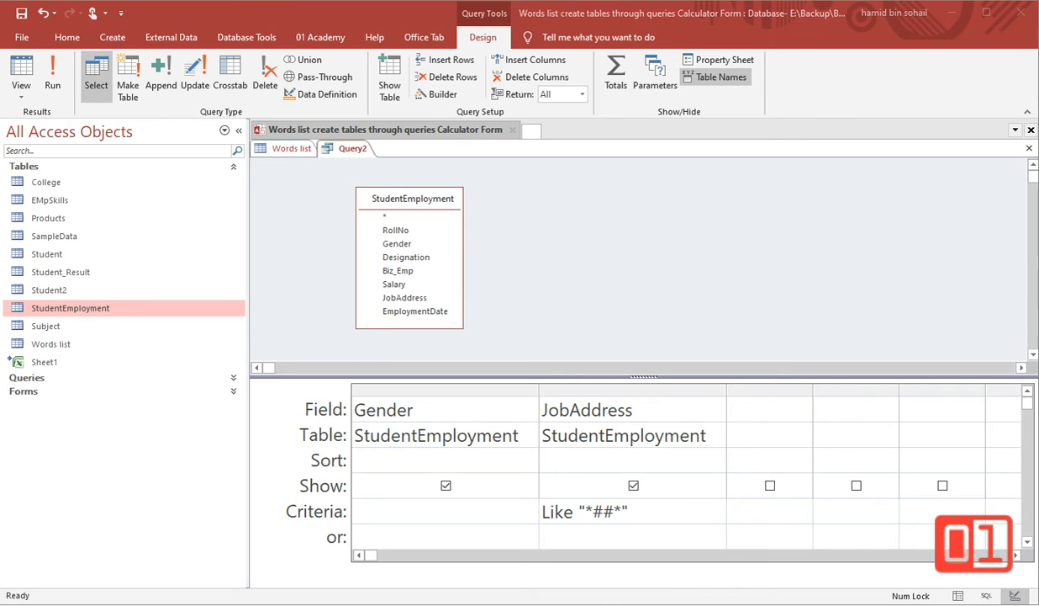
- Clear the JobAddress criteria, then replace the StudentEmployment table with Words list and add its Words field to the grid
click(740, 502)
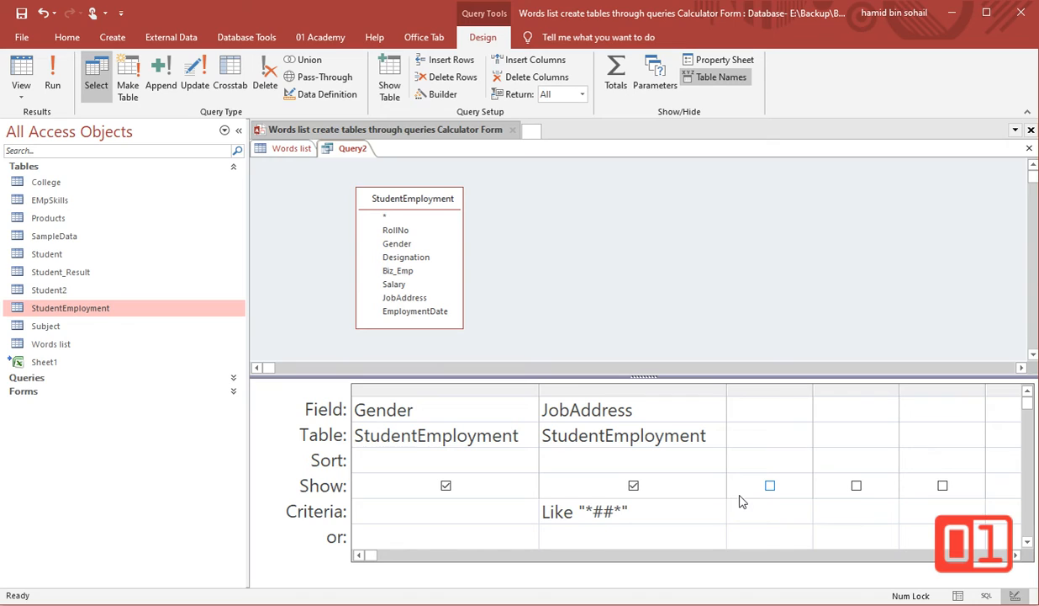
double_click(647, 508)
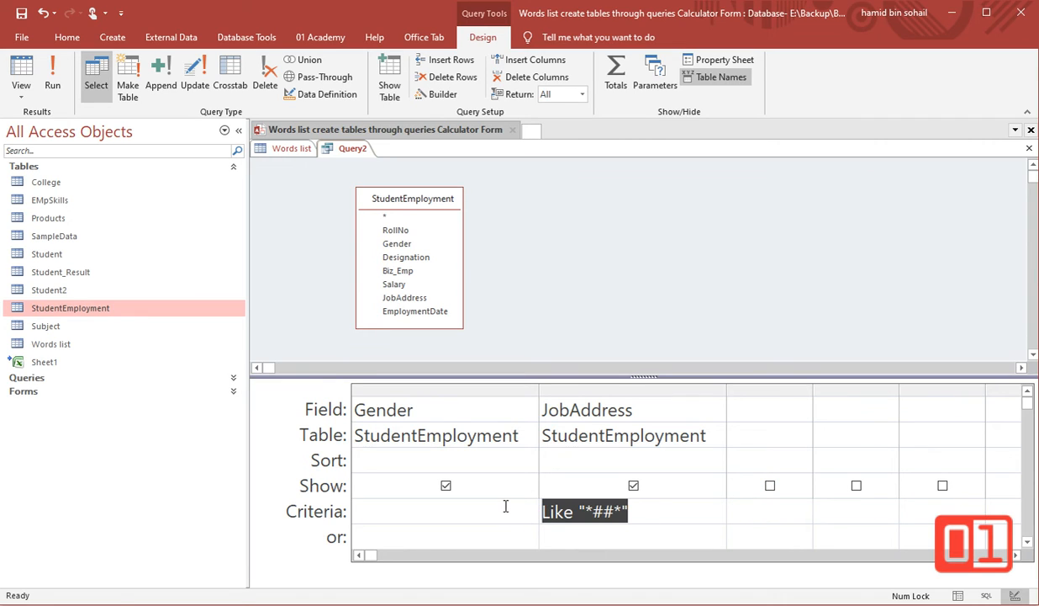
key(Delete)
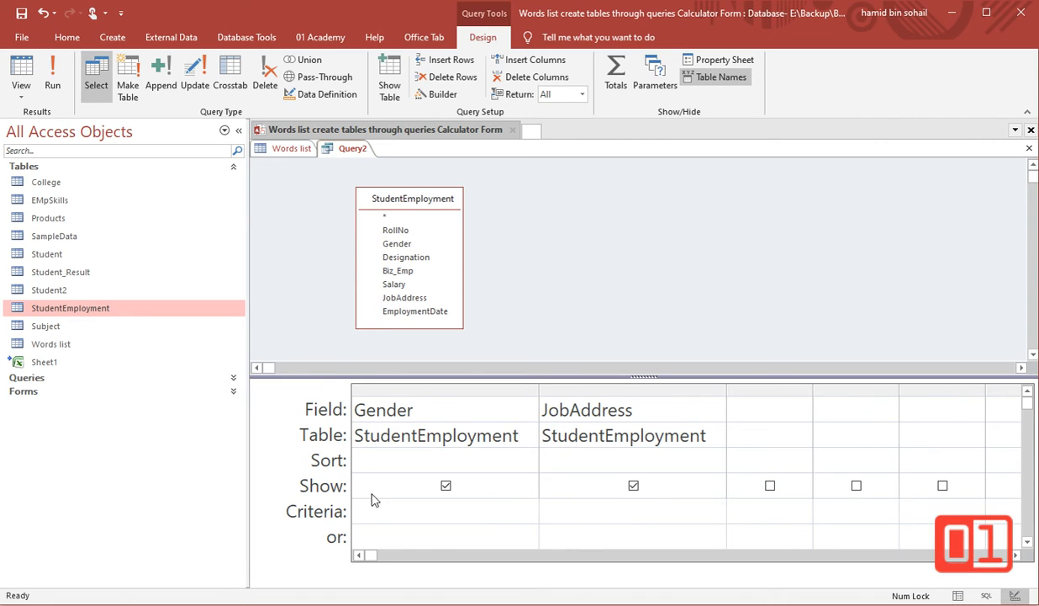
click(410, 216)
key(Delete)
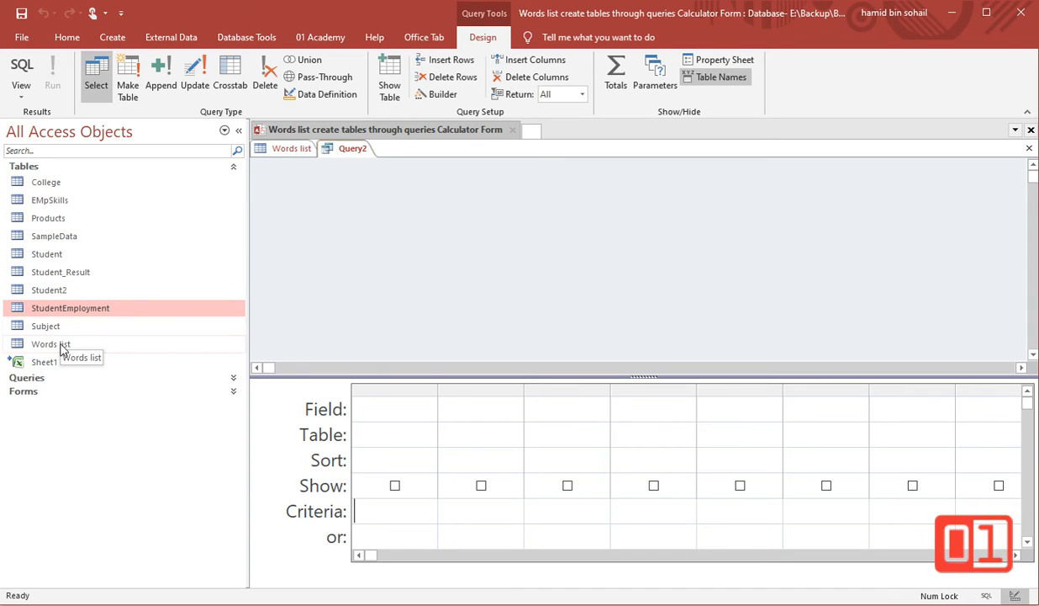
drag(61, 344, 398, 201)
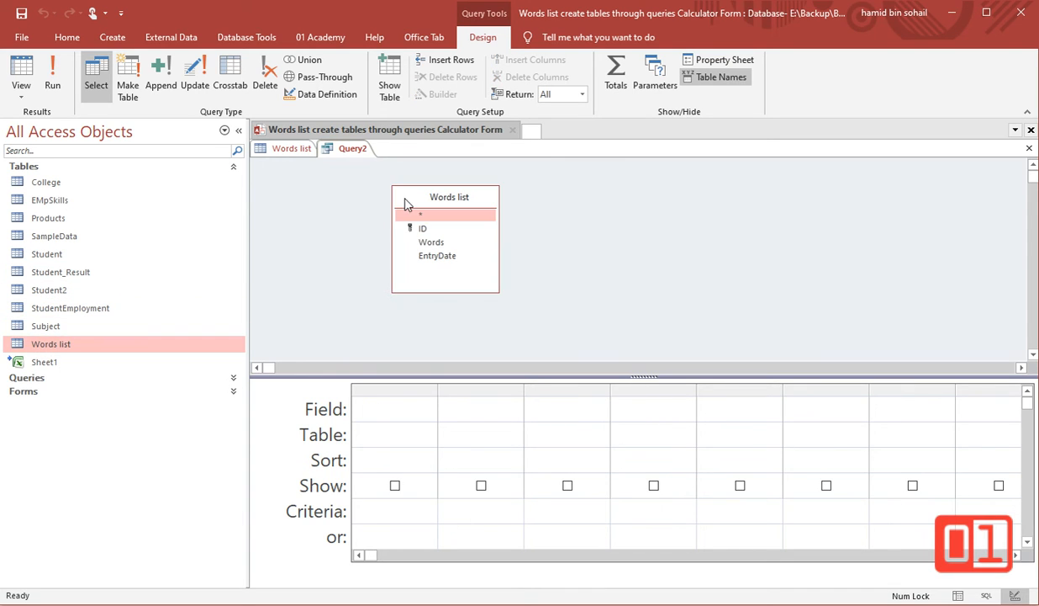
double_click(429, 241)
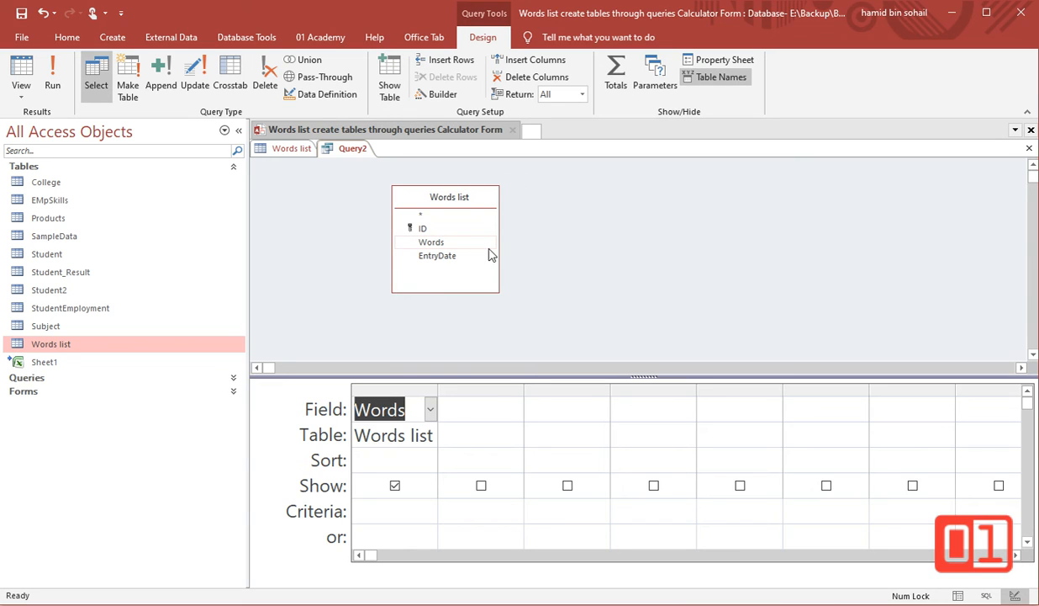
- Enter a quoted criteria starting with the * wildcard for the Words field and view the matching words
click(414, 511)
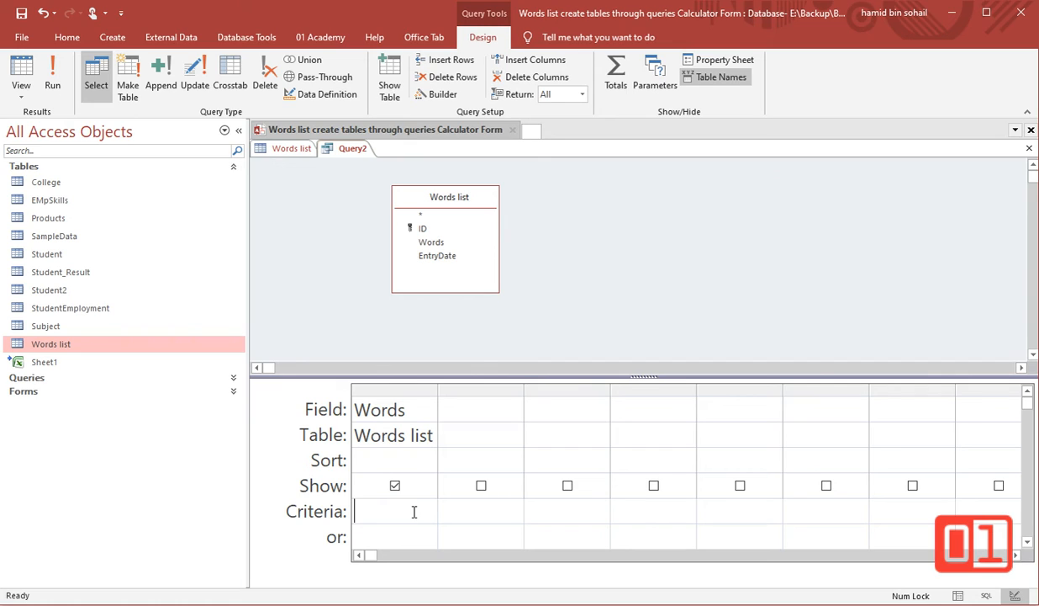
text("*)
text(")
key(Return)
click(23, 80)
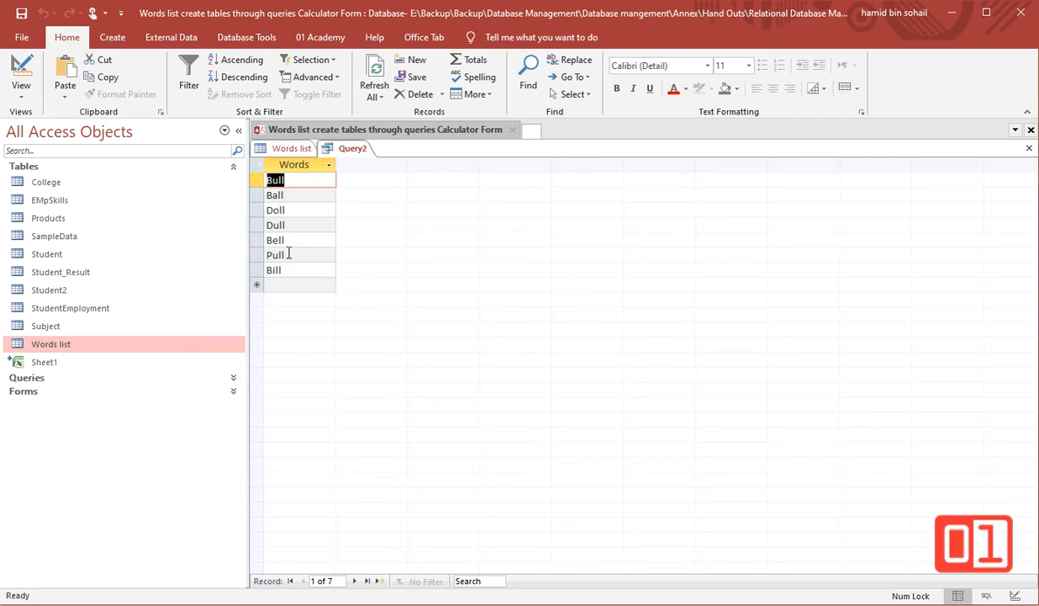
- Change the Words criteria to Like "*r*", view the matching words and return to Design view
click(25, 72)
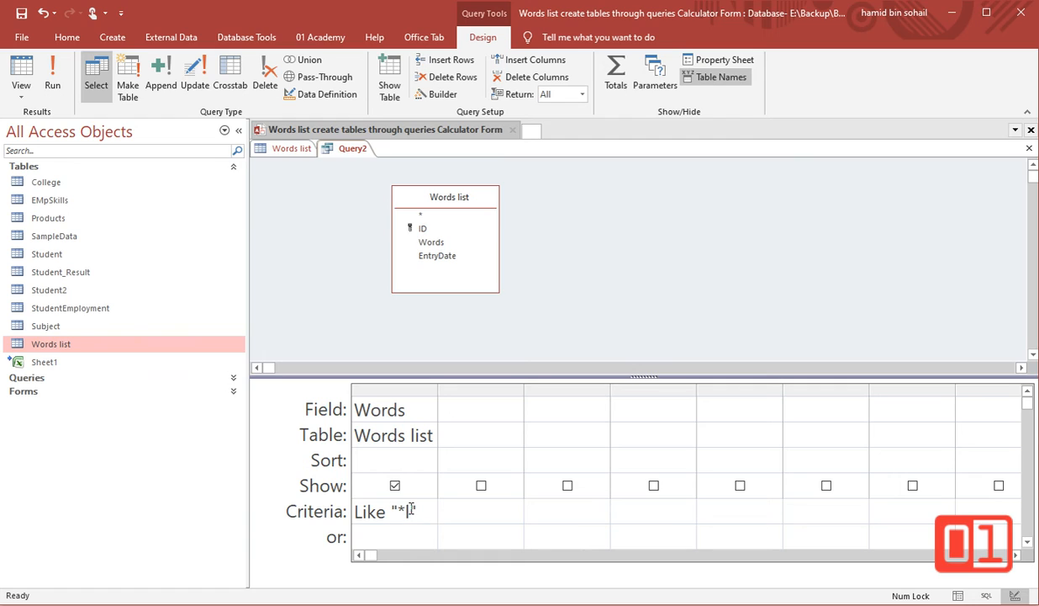
drag(411, 510, 399, 510)
text(*r*)
key(Tab)
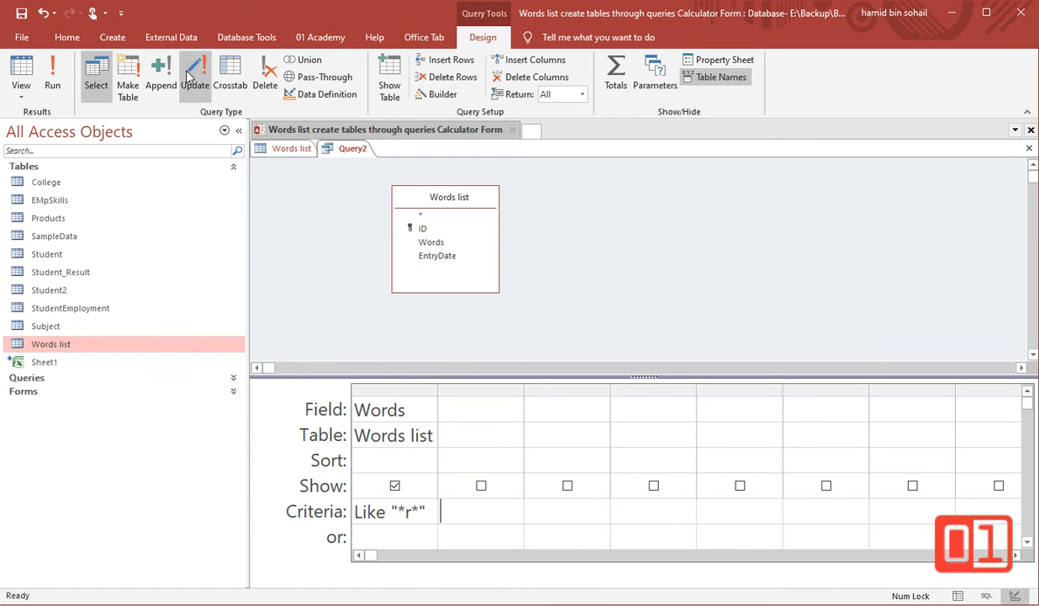
click(23, 74)
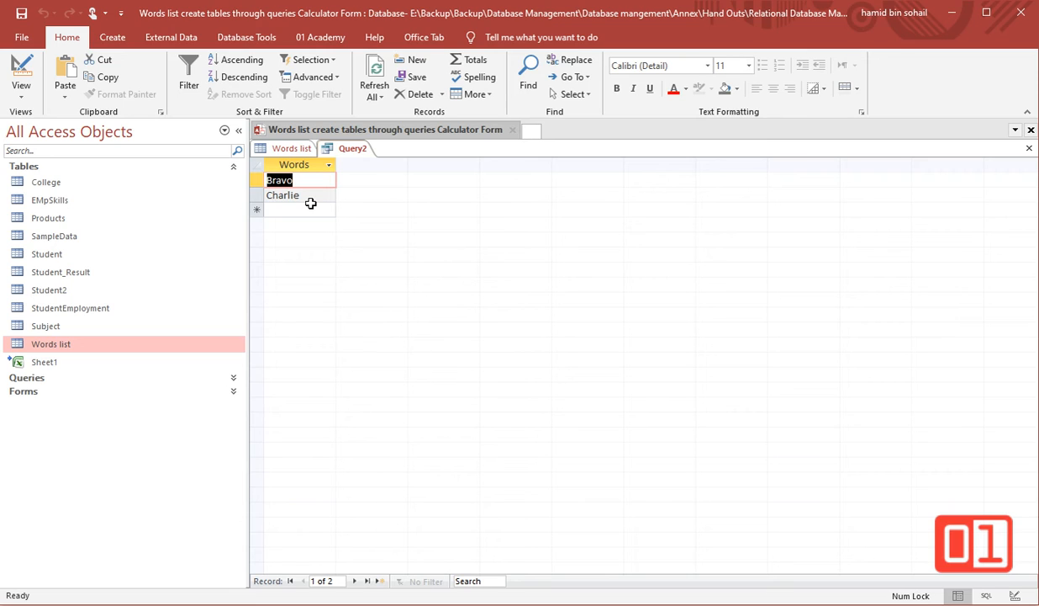
click(26, 69)
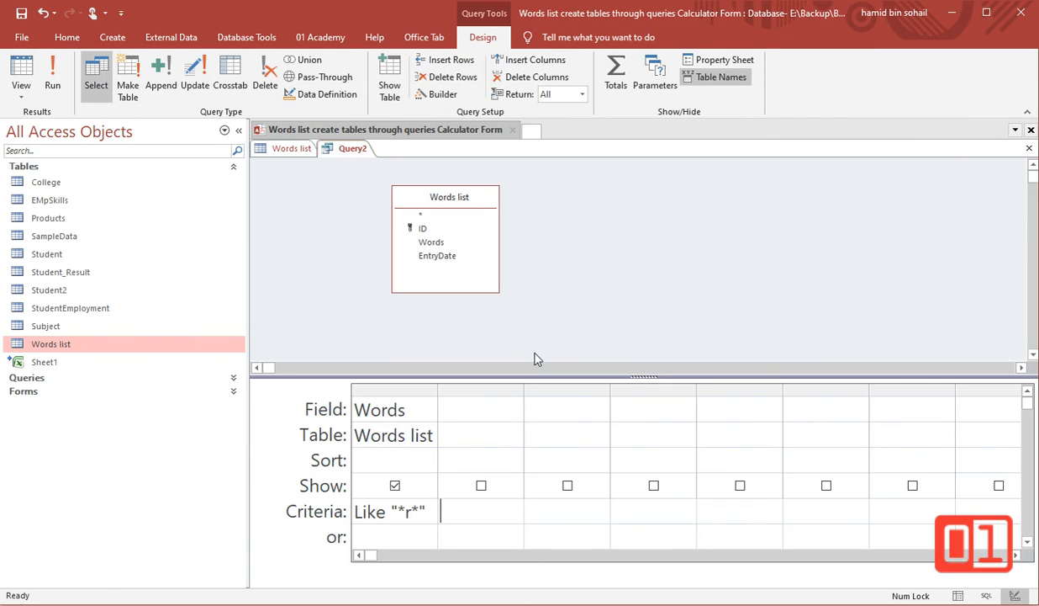
- Clear the Words criteria and try to enter the unquoted pattern [A-d]* in its place
click(431, 511)
drag(431, 508, 286, 505)
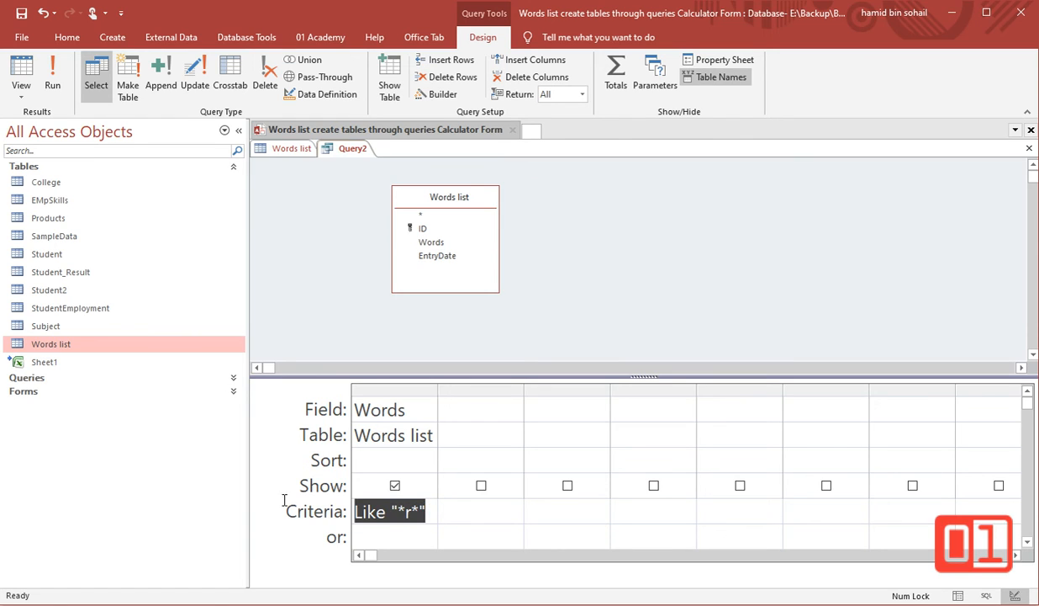
key(Delete)
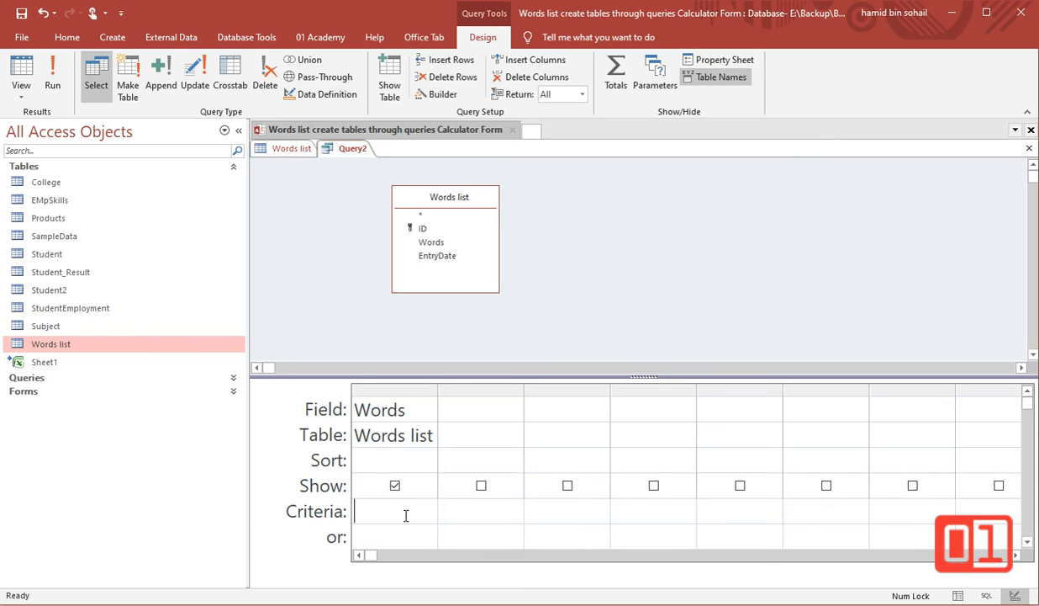
text([A-d)
text(])
text(*)
key(Return)
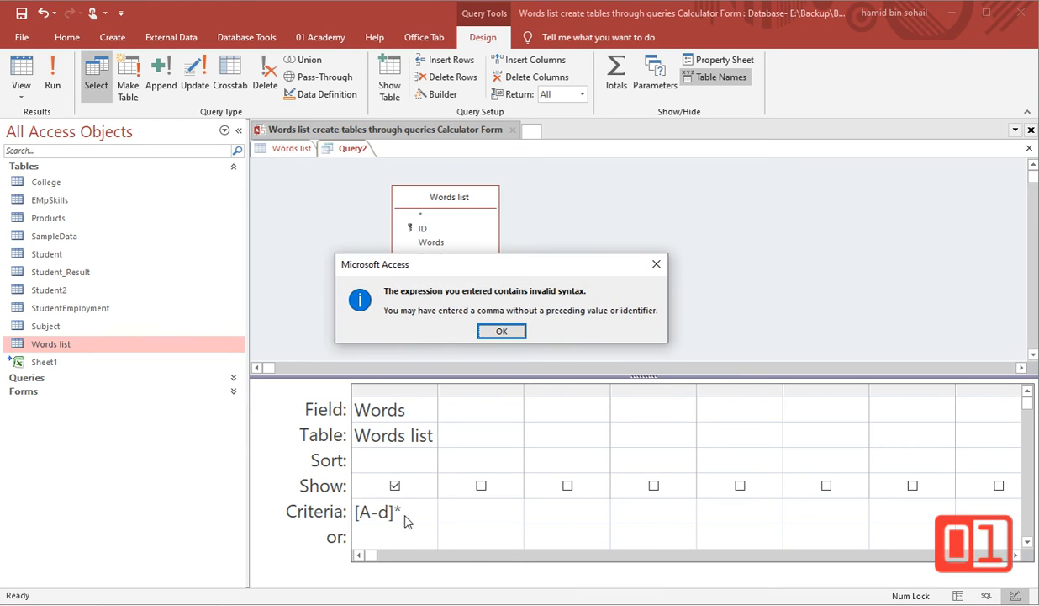
click(502, 331)
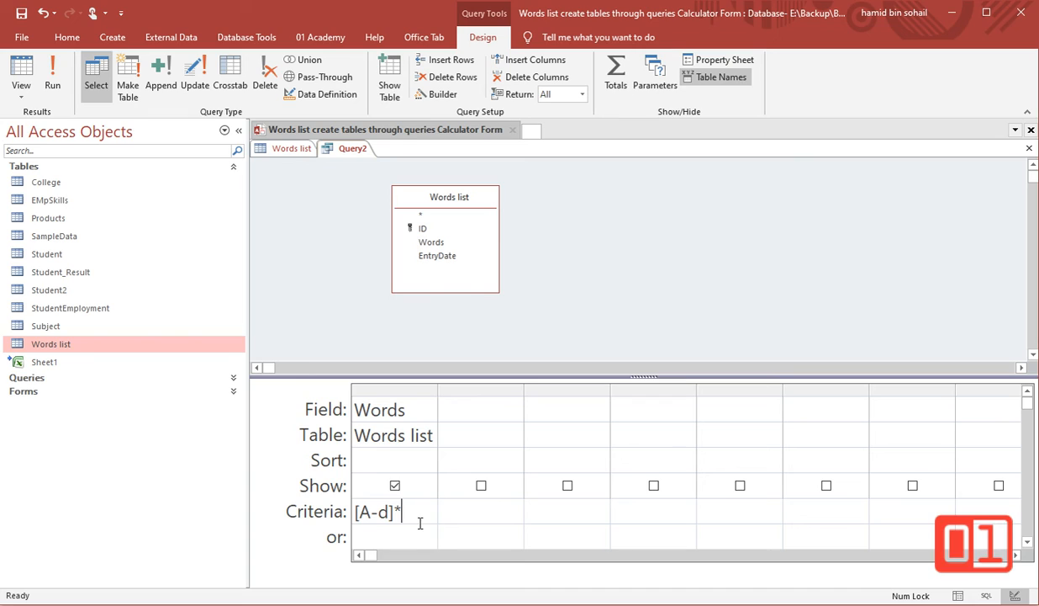
- Enclose the [A-d]* pattern in the Words criteria in double quotes
text(")
key(Left)
key(Left)
key(Left)
key(Left)
key(Left)
key(Left)
key(Left)
text(")
key(Return)
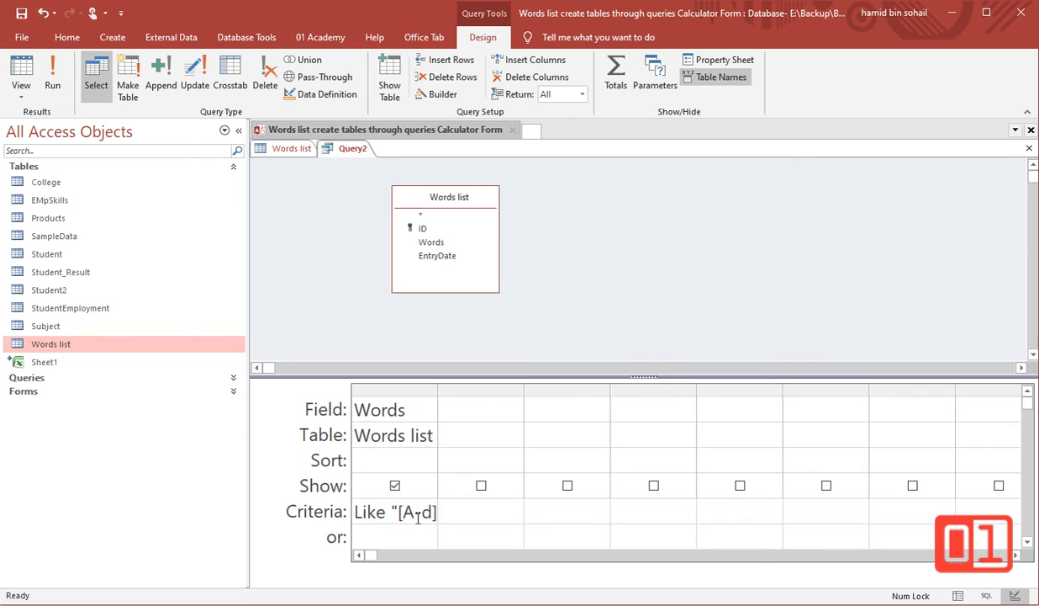
- Widen the Words column to fit its criteria, view the matching words and return to Design view
drag(429, 389, 499, 391)
click(478, 422)
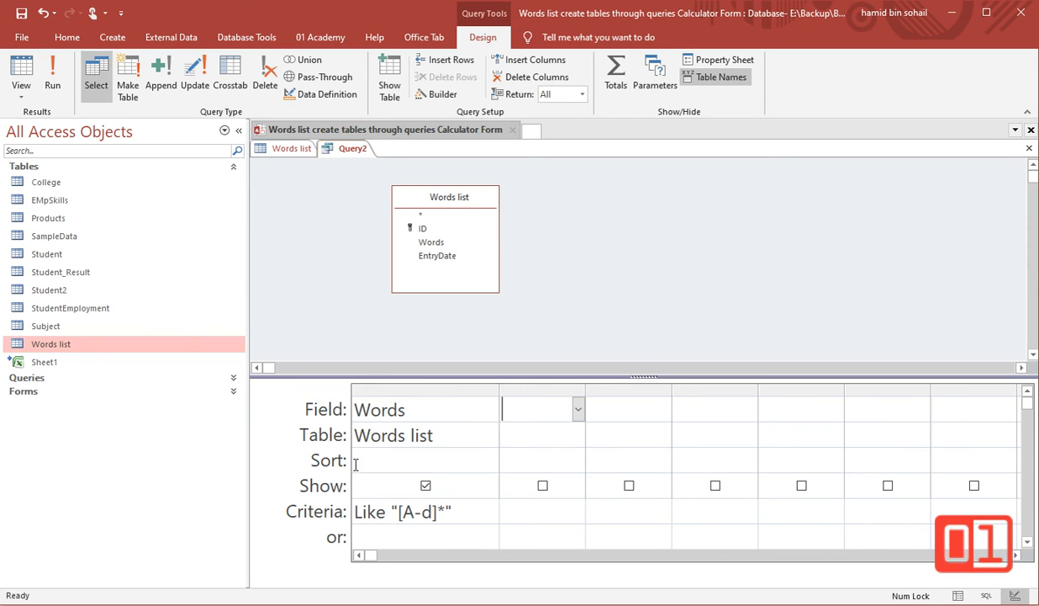
click(28, 72)
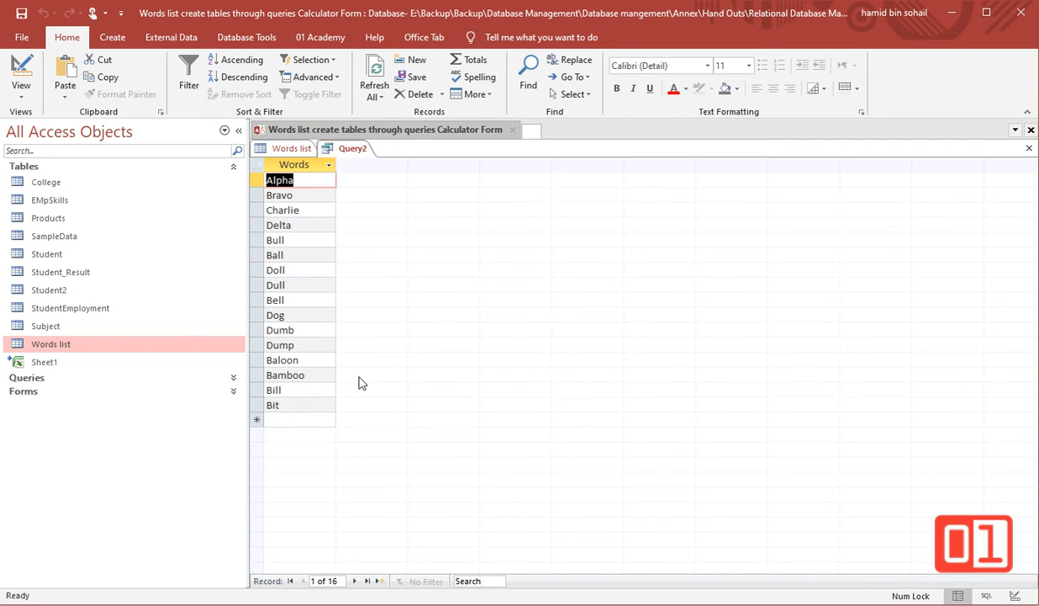
click(25, 71)
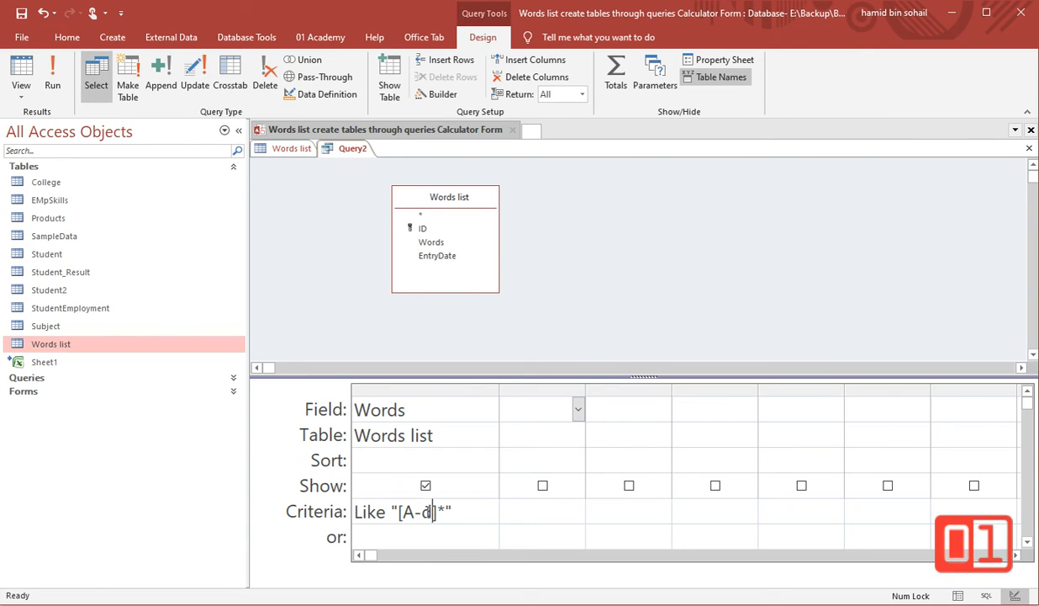
- Change the Words criteria range to Like "[A-c]*", run the query and return to Design view
drag(422, 511, 432, 512)
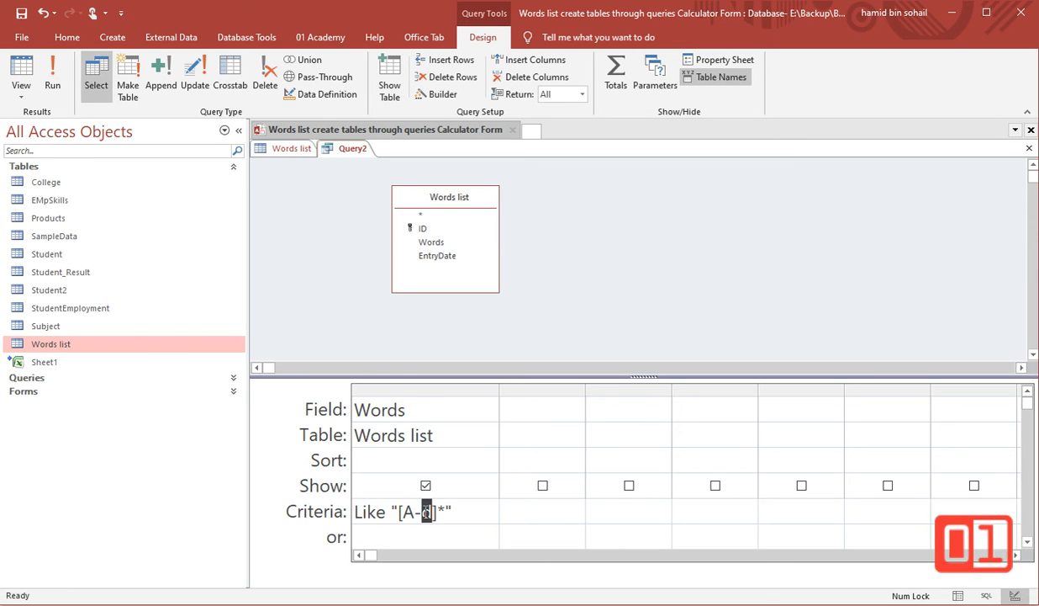
text(c)
click(52, 74)
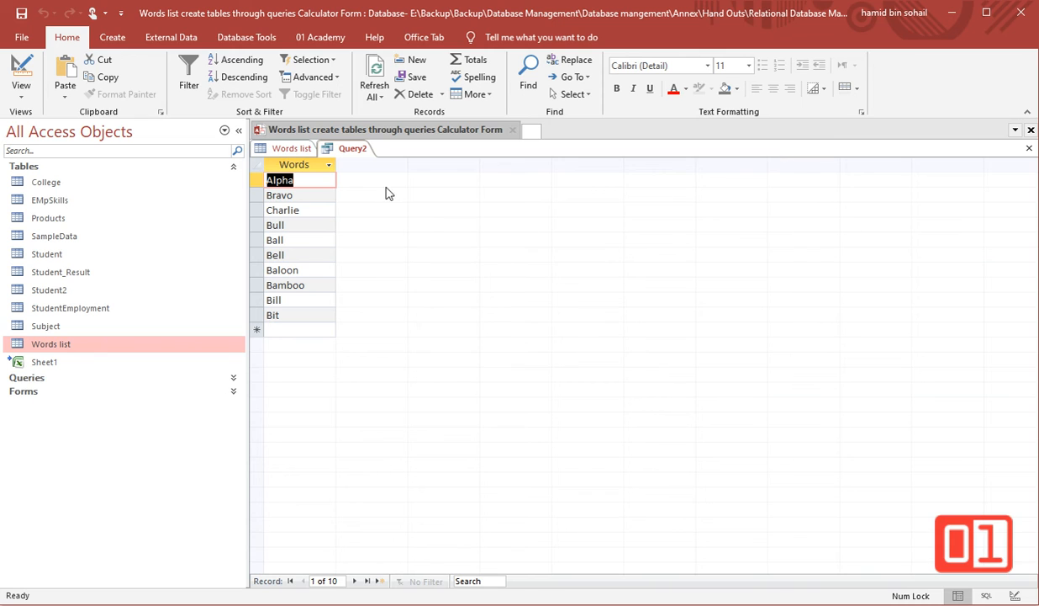
click(25, 38)
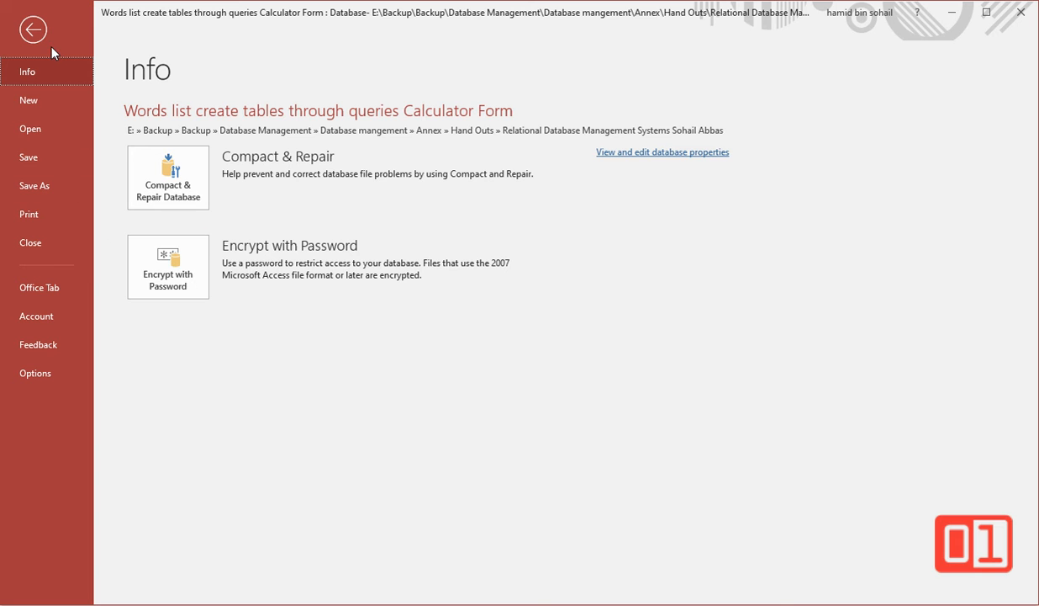
click(33, 30)
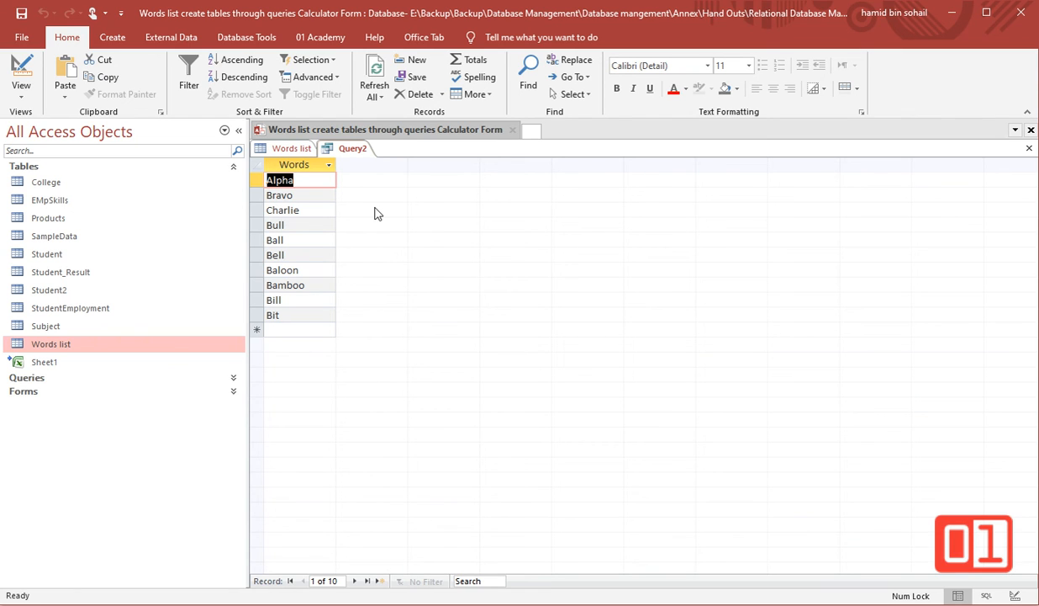
click(23, 71)
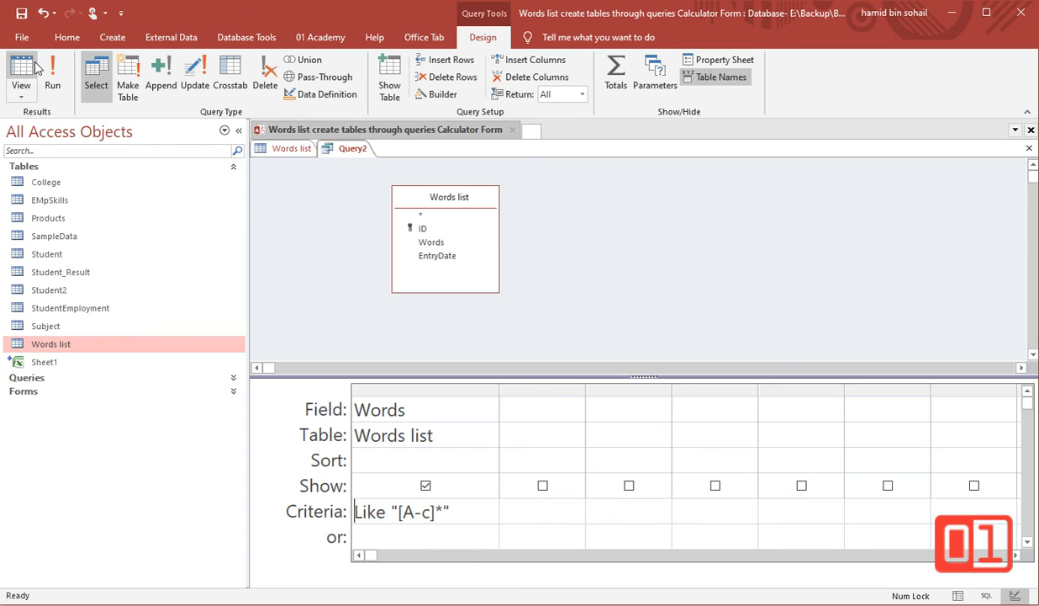
- Examine the SQL Server Compatible Syntax (ANSI 92) settings in the Object Designers options and close them
click(22, 37)
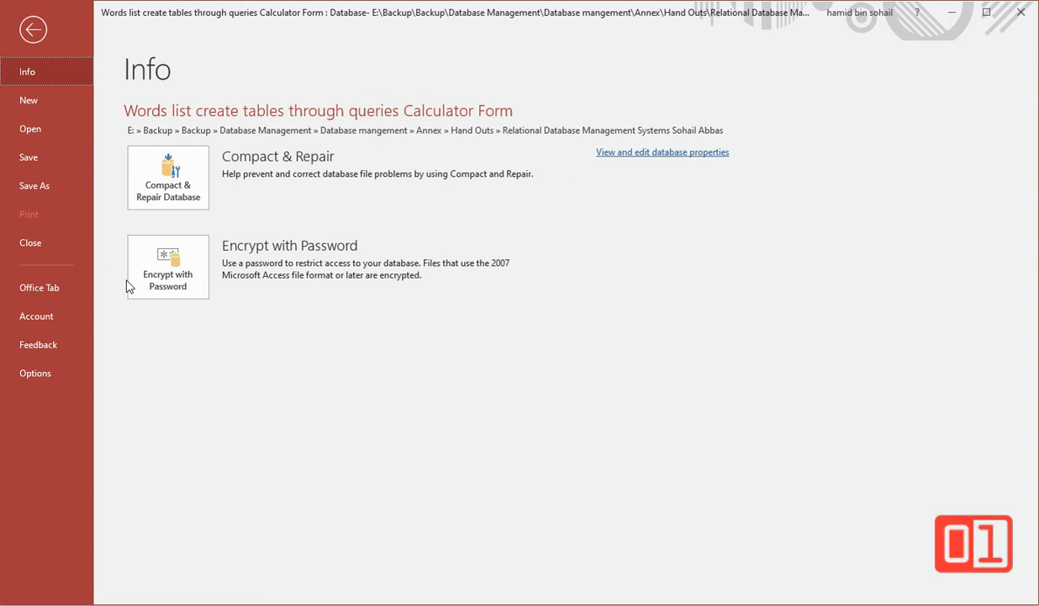
click(59, 370)
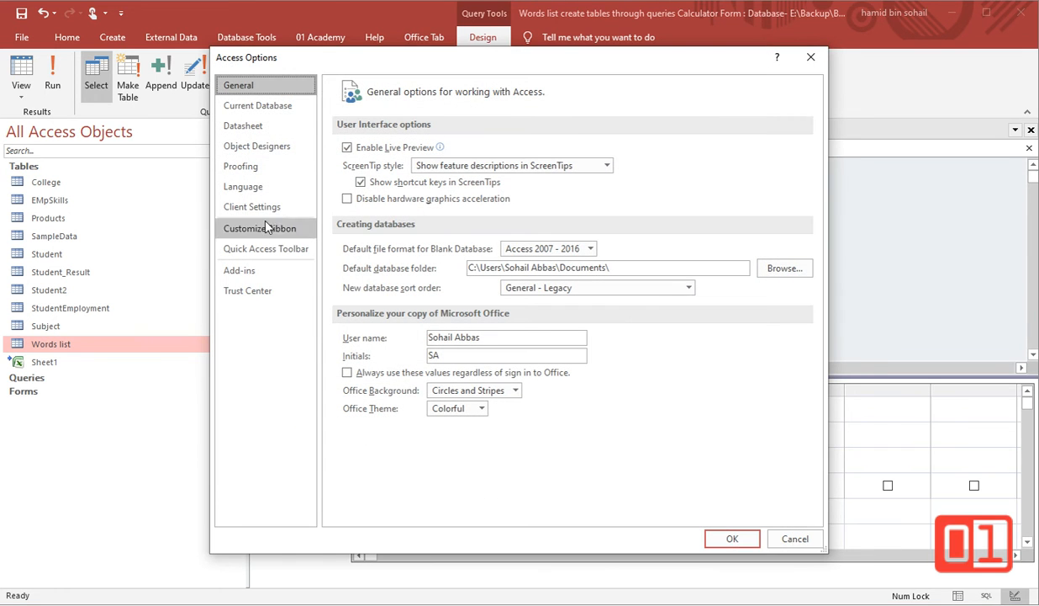
click(273, 146)
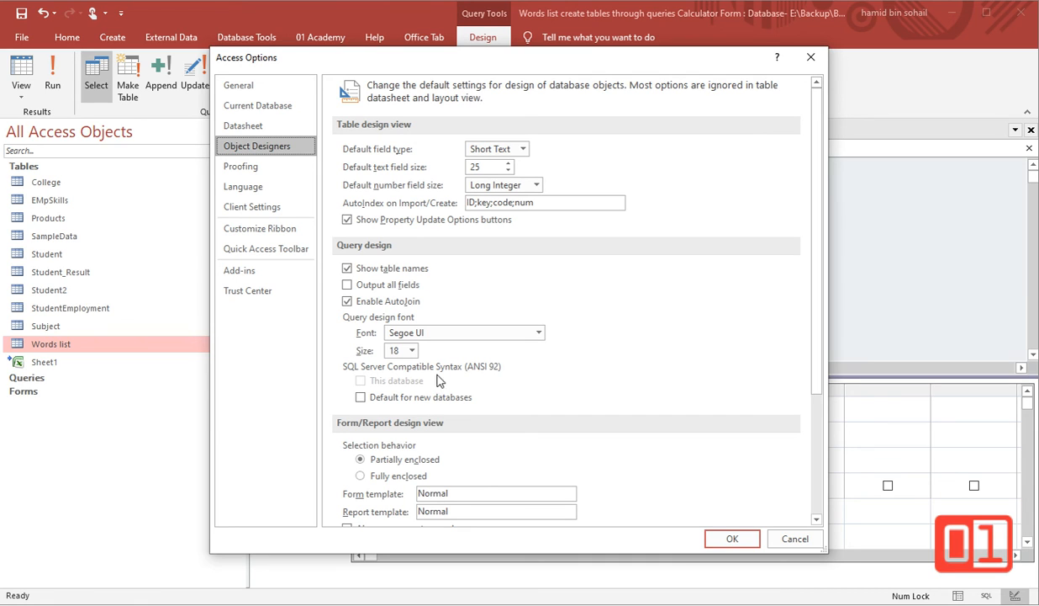
click(807, 58)
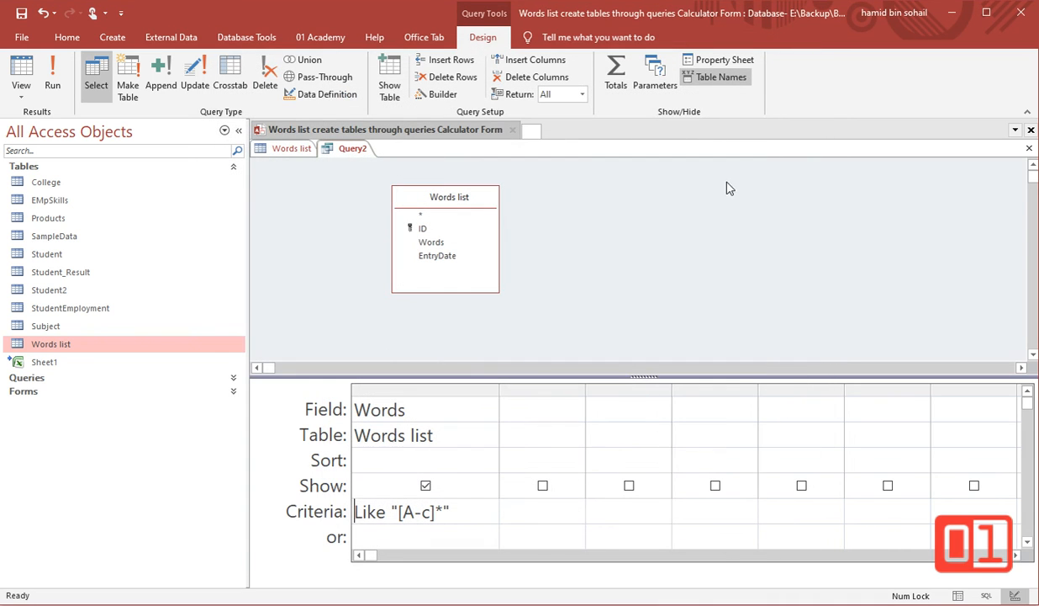
- Close Query2 without saving its design changes and close the Words list table
click(1029, 148)
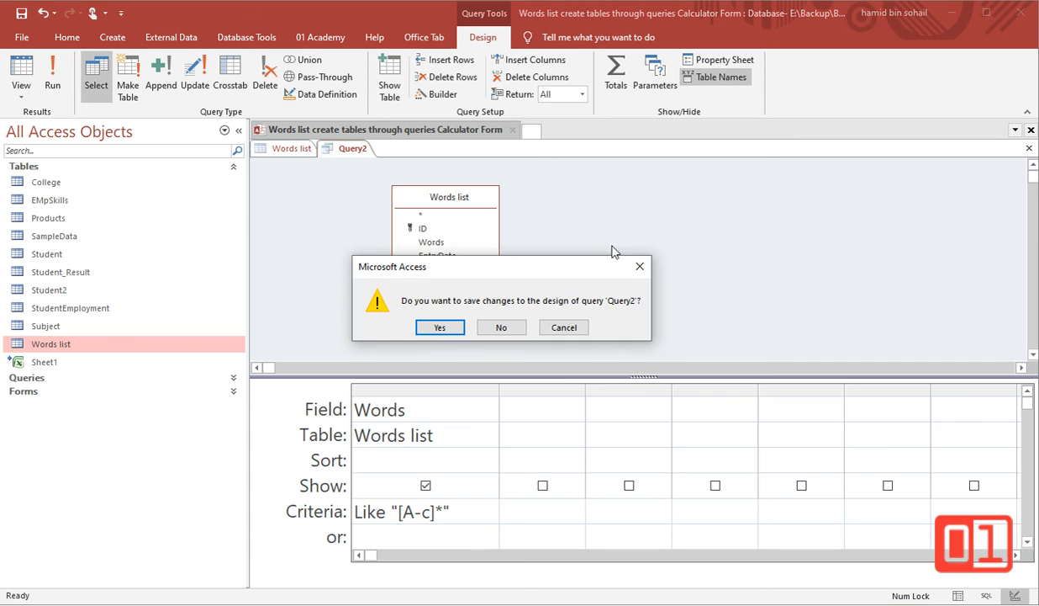
click(503, 328)
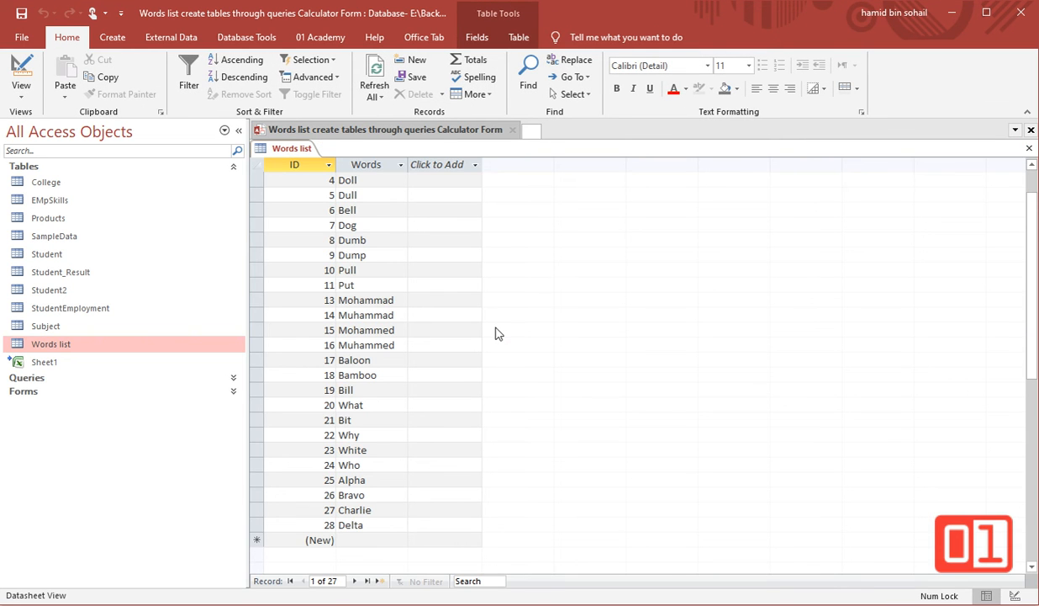
click(1029, 149)
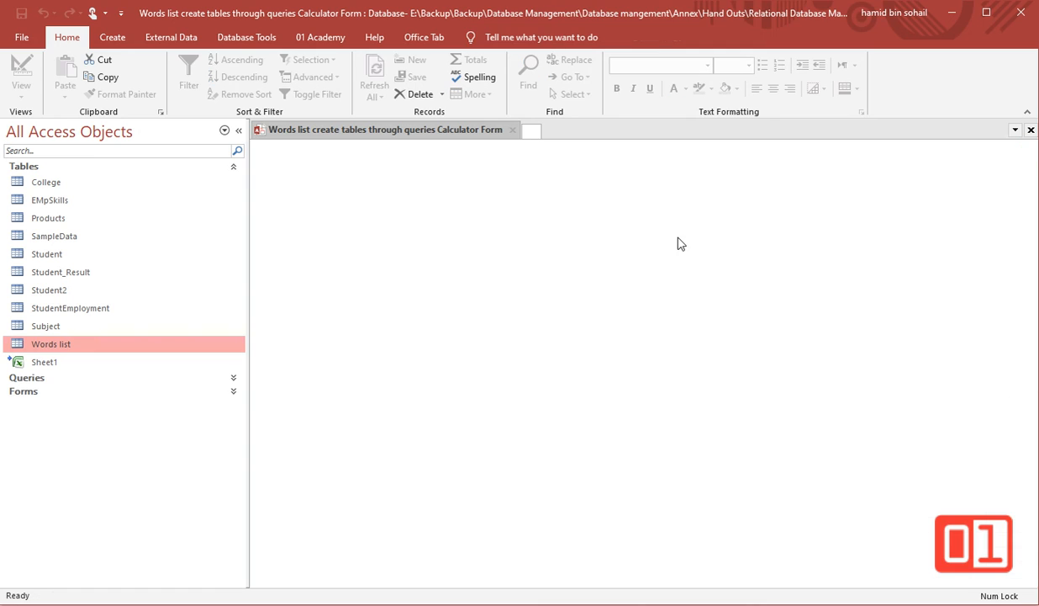
- Enable SQL Server Compatible Syntax (ANSI 92) for this database and accept reopening it in the new mode
click(23, 38)
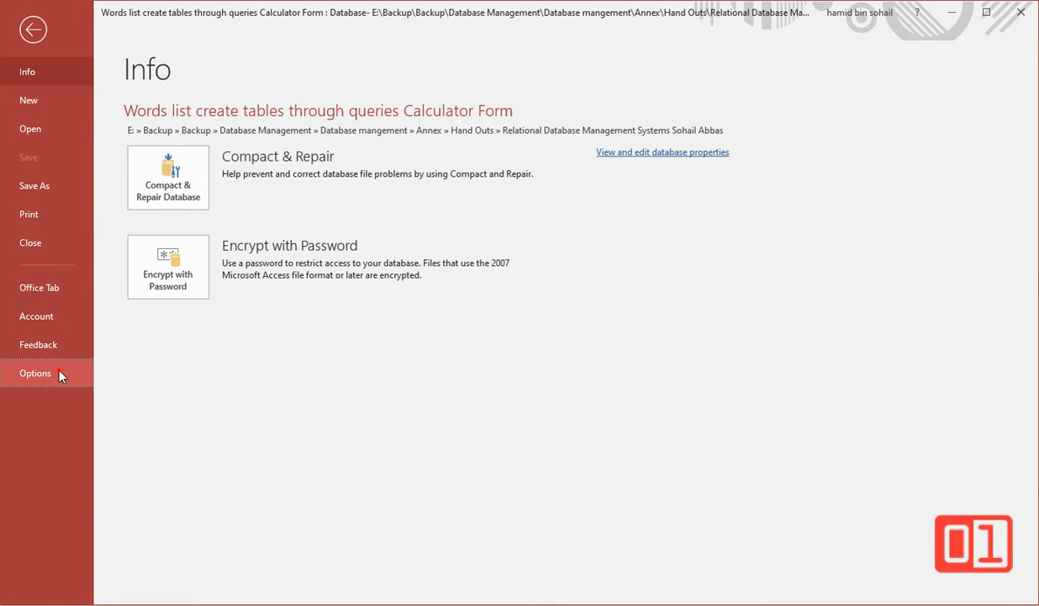
click(60, 375)
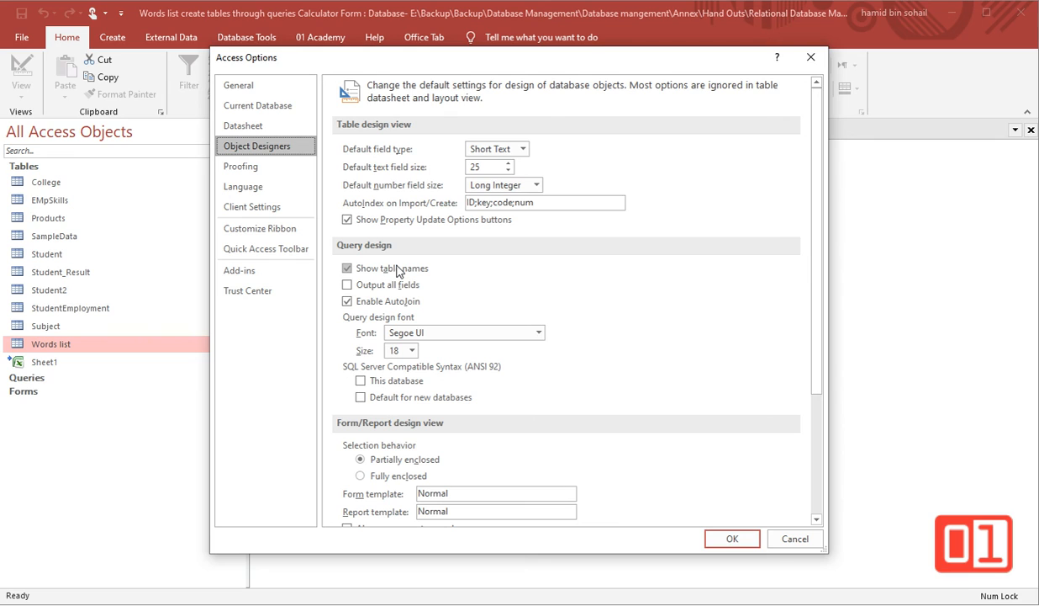
click(360, 382)
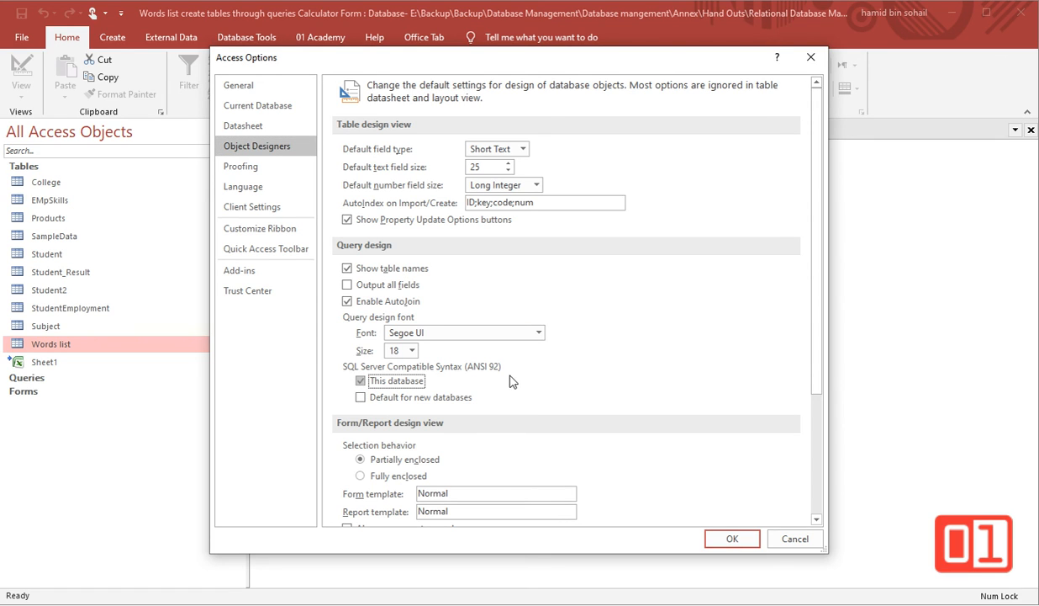
click(729, 539)
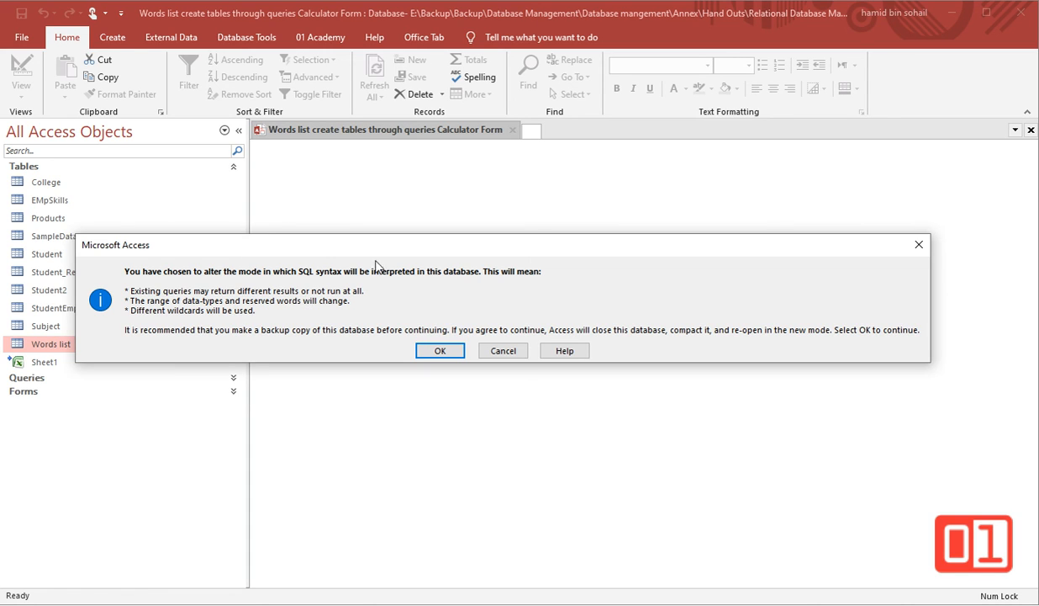
click(437, 351)
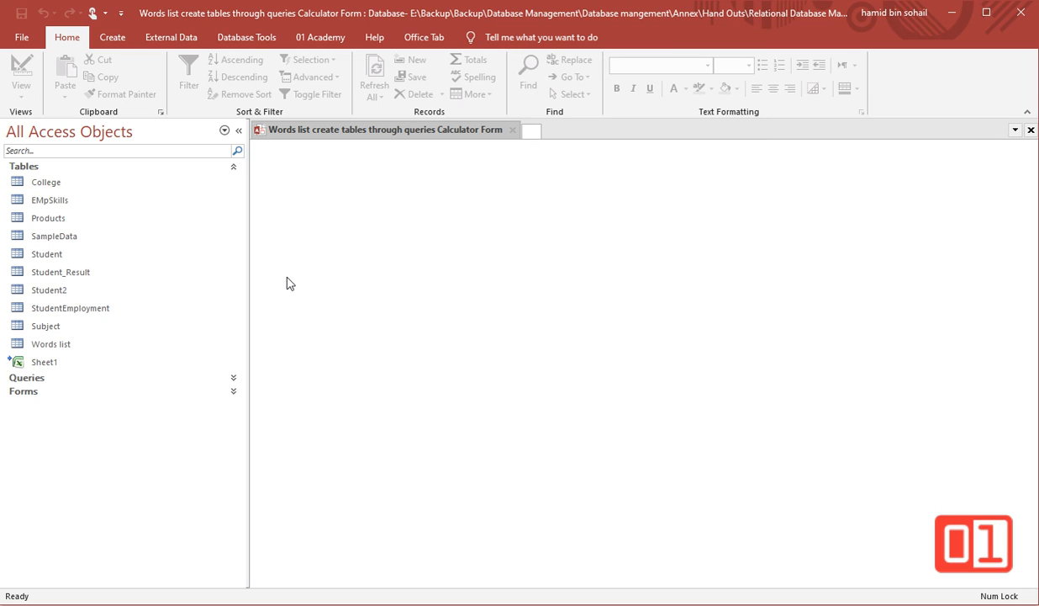
- Review and close the Words list table, then create a new query in Design view containing that table
double_click(63, 343)
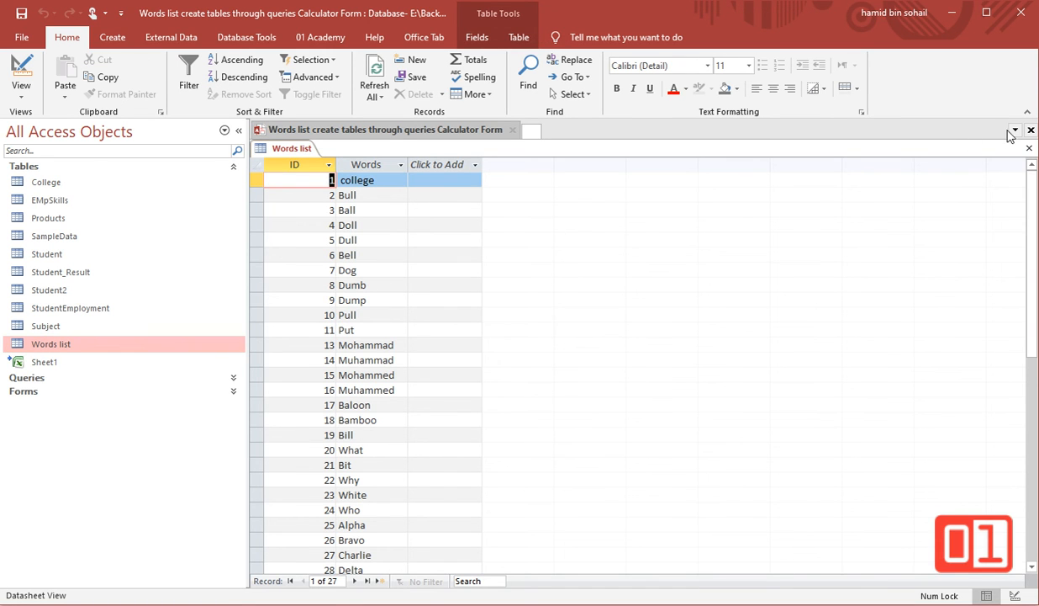
click(1030, 149)
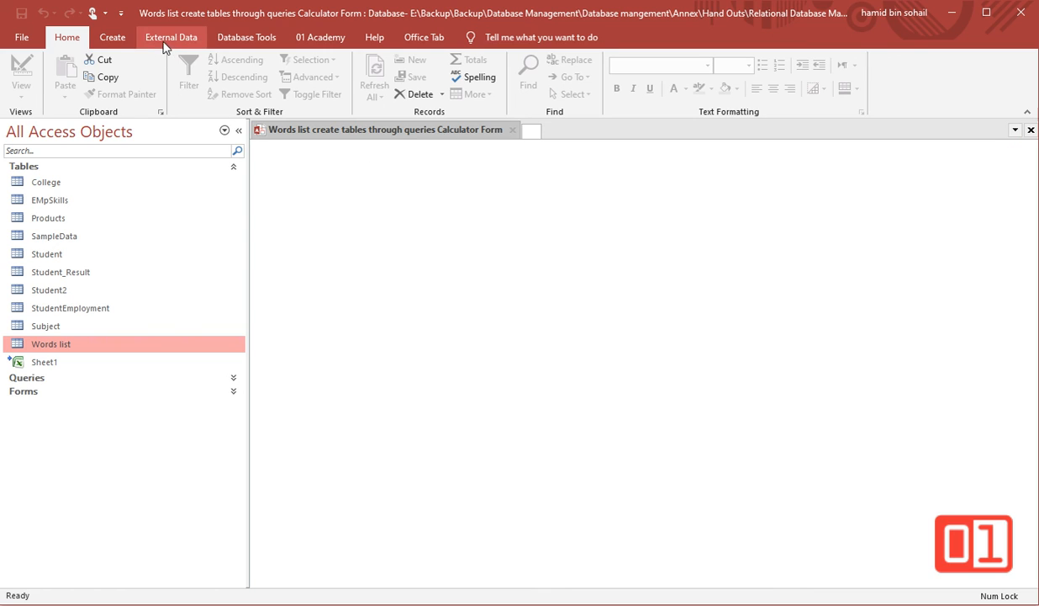
click(122, 40)
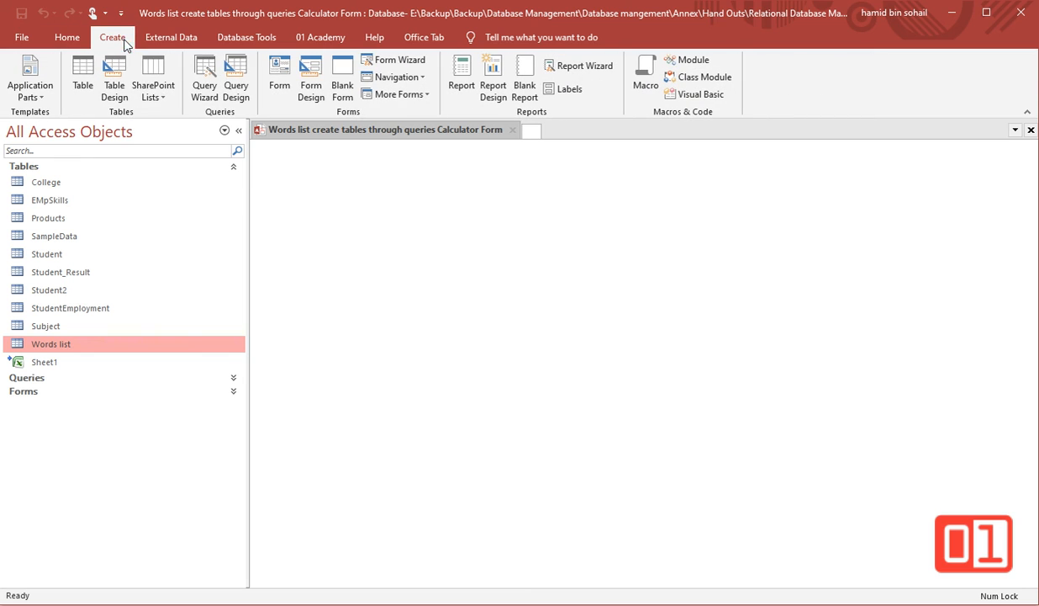
click(234, 84)
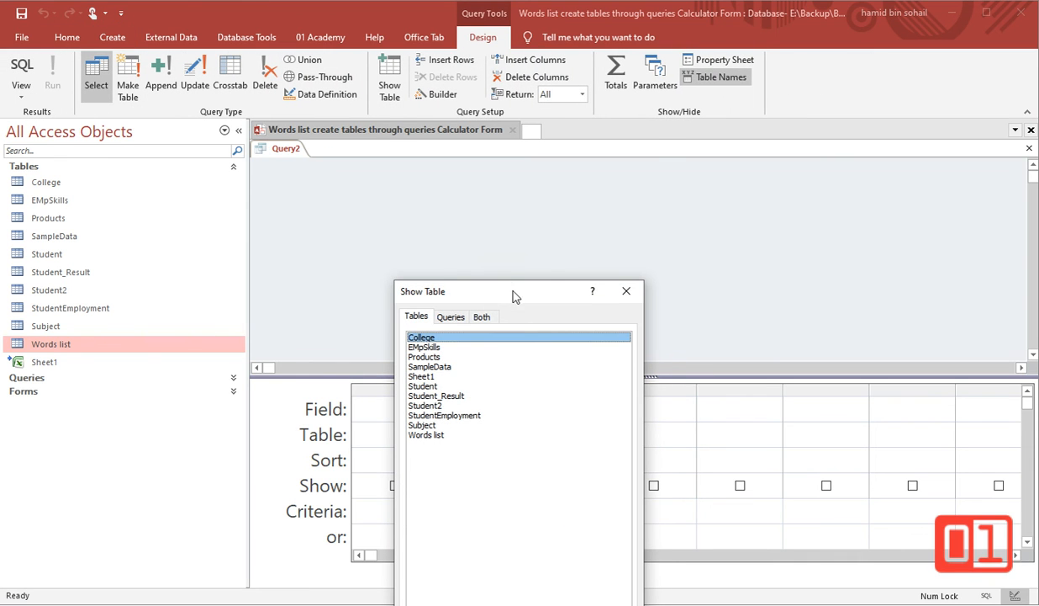
drag(514, 295, 528, 77)
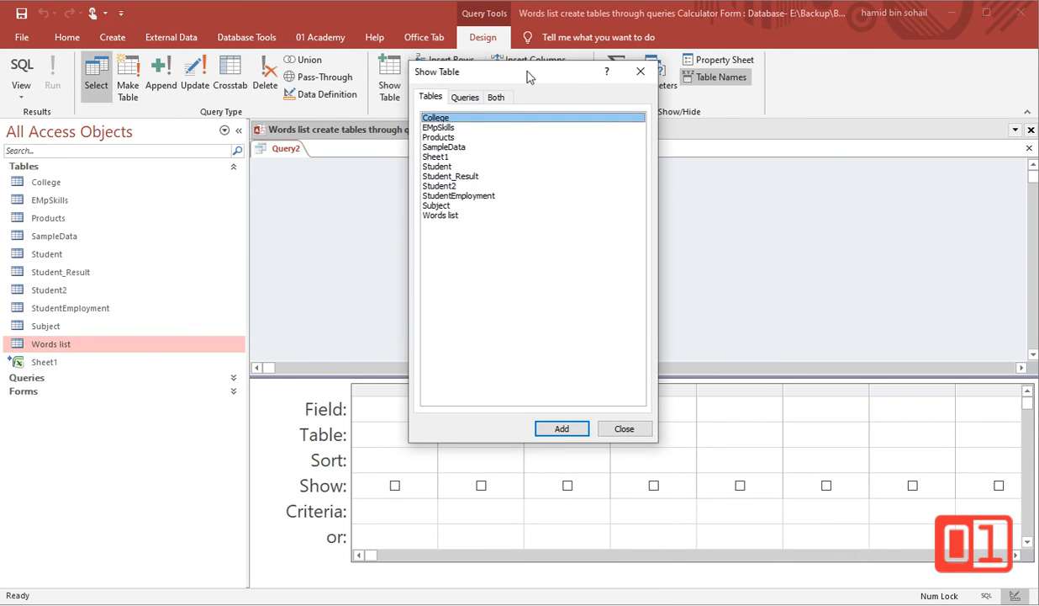
double_click(448, 215)
click(640, 72)
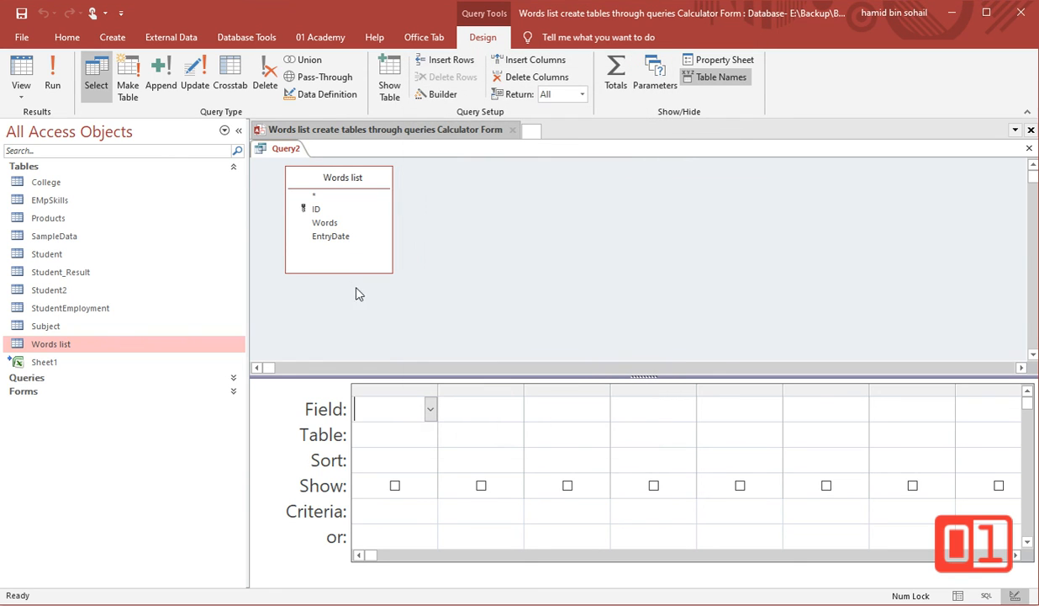
- Add the Words field to the query in a widened column and set its criterion to ALike "B*"
double_click(335, 224)
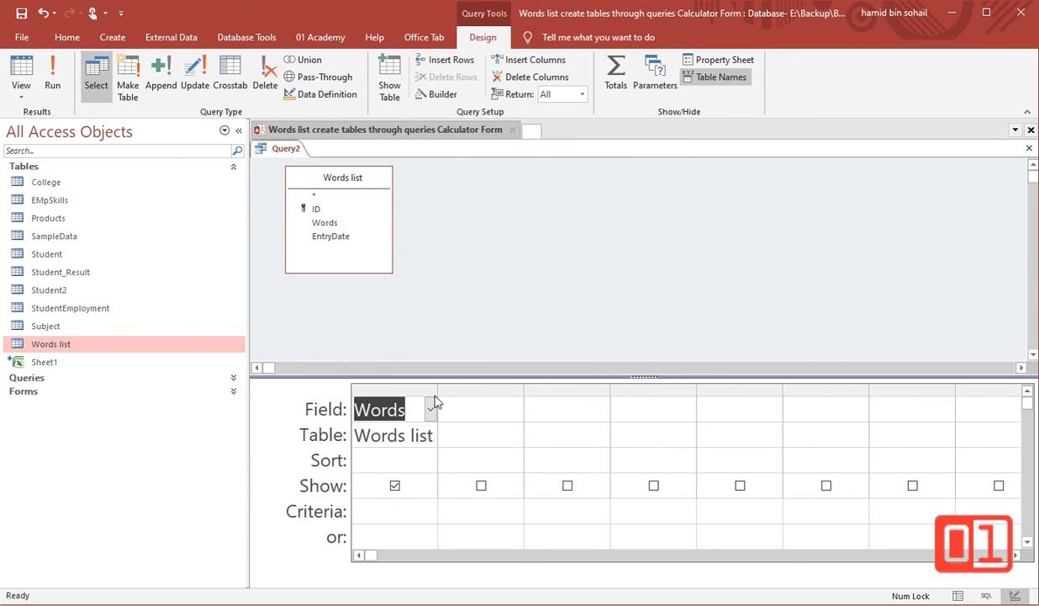
drag(437, 387, 607, 376)
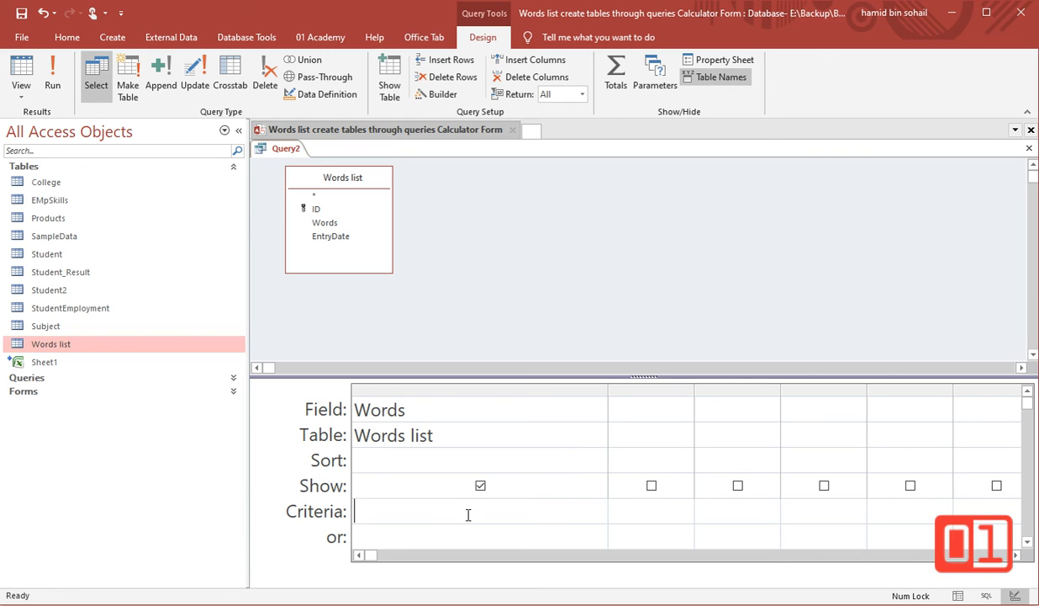
text(B)
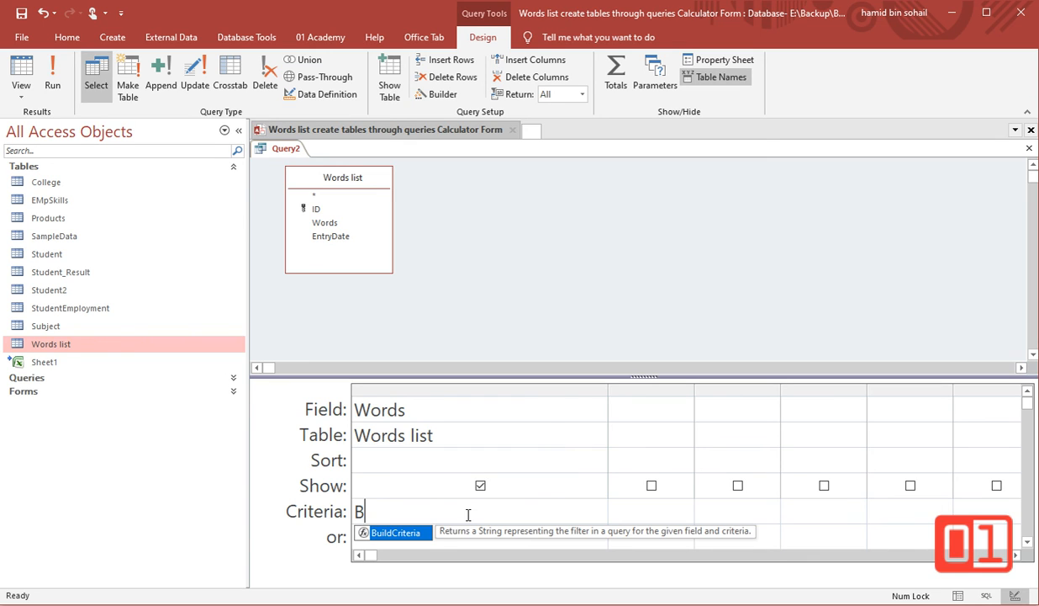
key(Escape)
text(*)
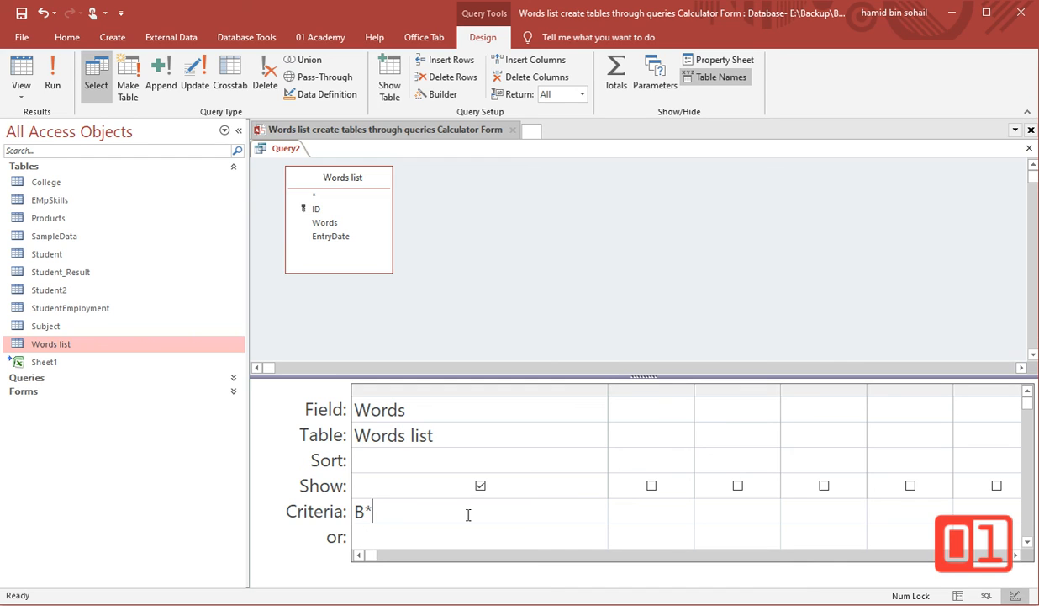
text(")
key(Left)
key(Home)
text(")
key(Left)
text(like)
key(Tab)
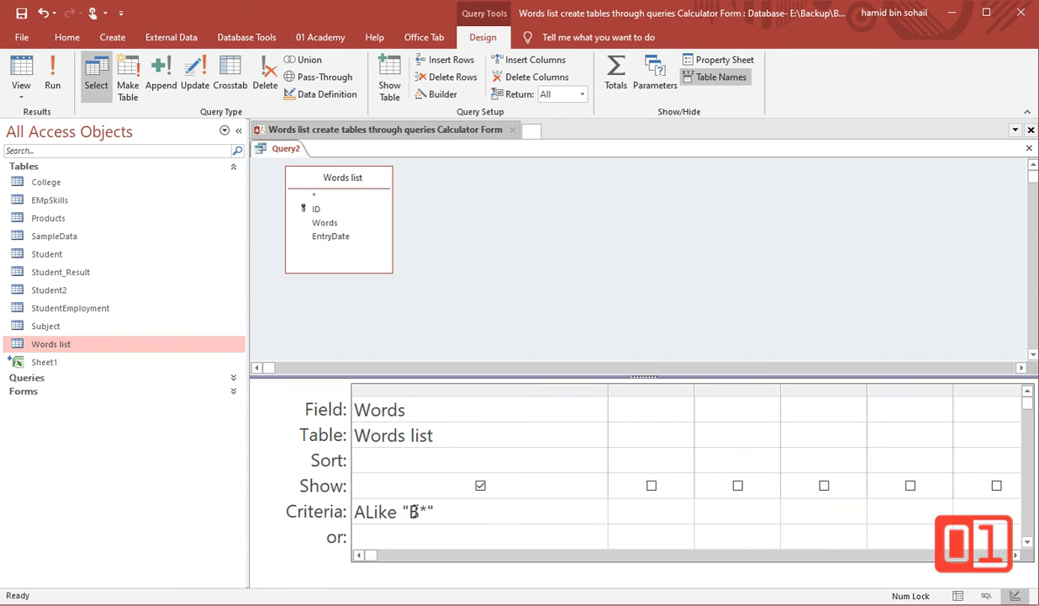
- Replace the asterisk wildcard to make the criterion ALike "B%", view the query results and return to Design view
drag(428, 510, 422, 510)
text(%)
click(22, 72)
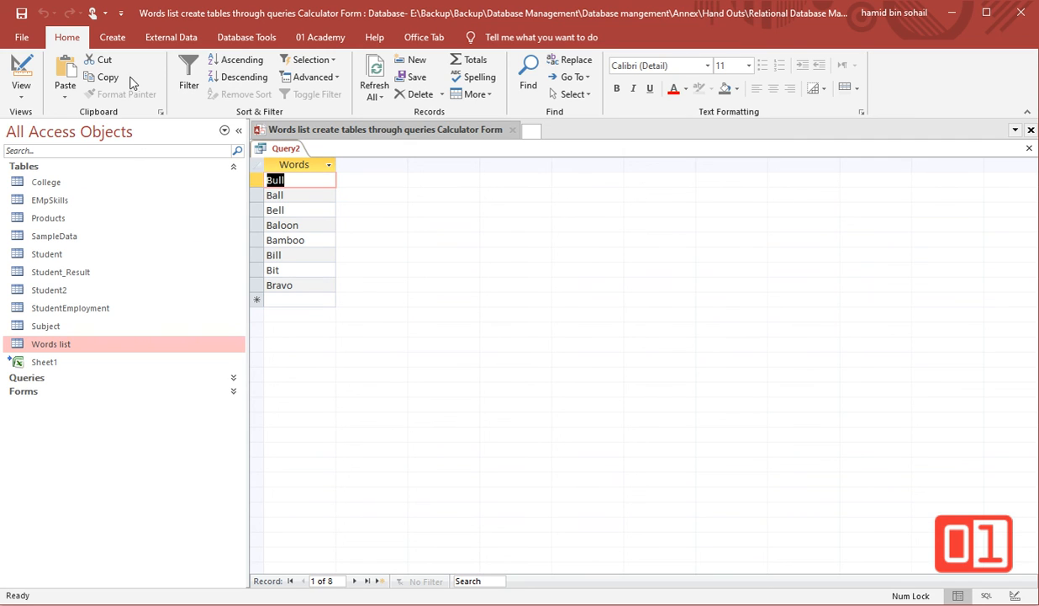
click(26, 72)
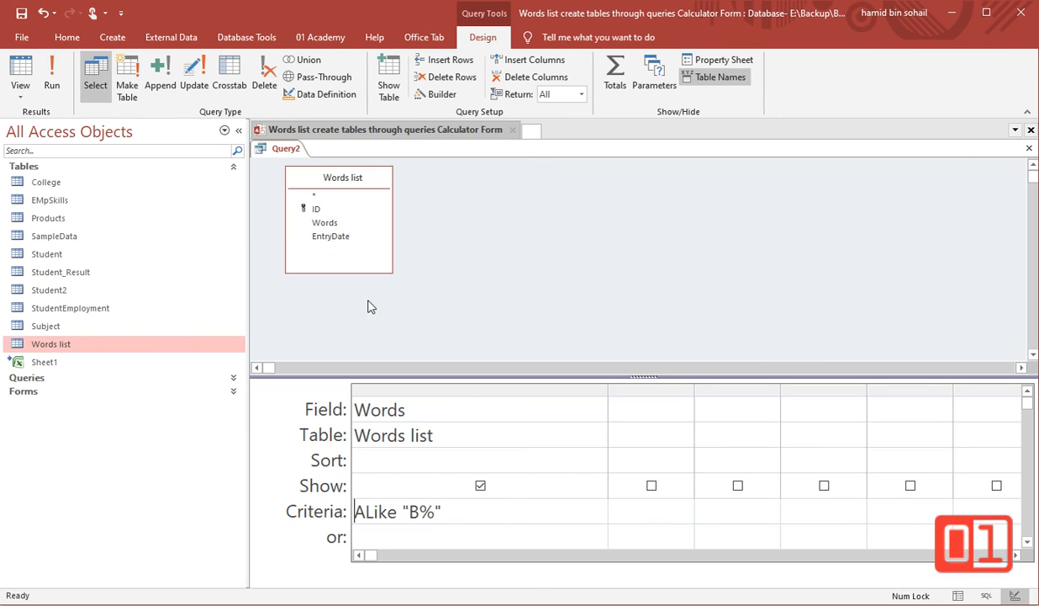
- Change the Words criterion to ALike "B_ll", view the query results and return to Design view
double_click(423, 511)
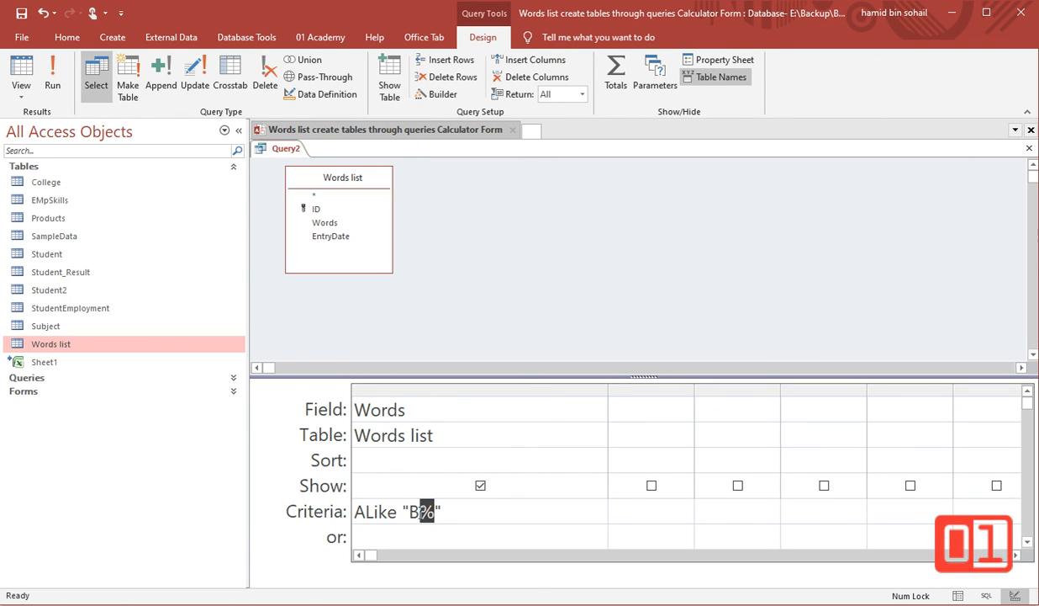
key(Delete)
key(Delete)
text(*")
key(Left)
text(ll)
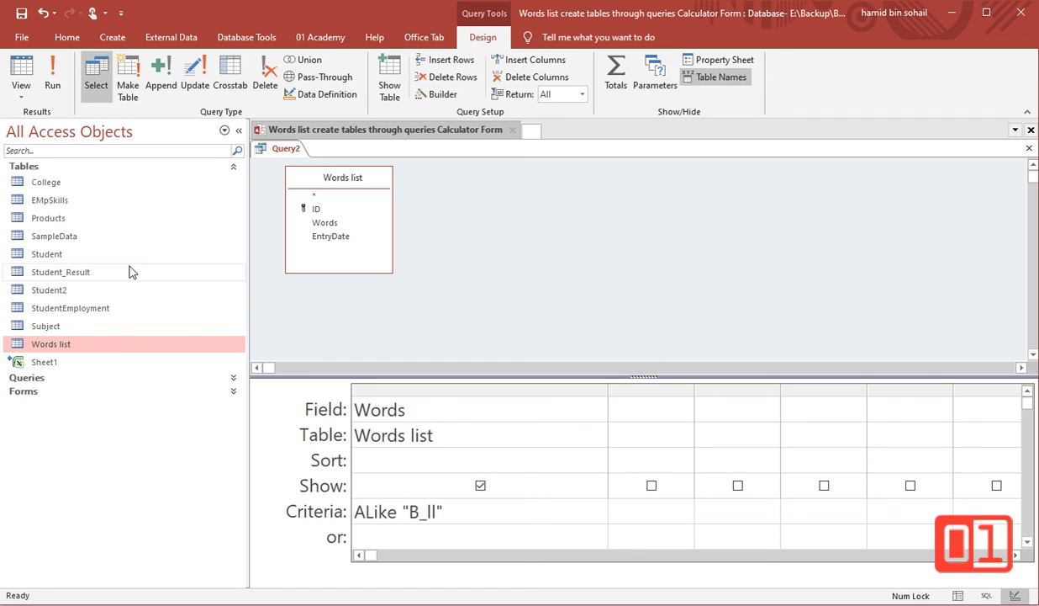
click(21, 71)
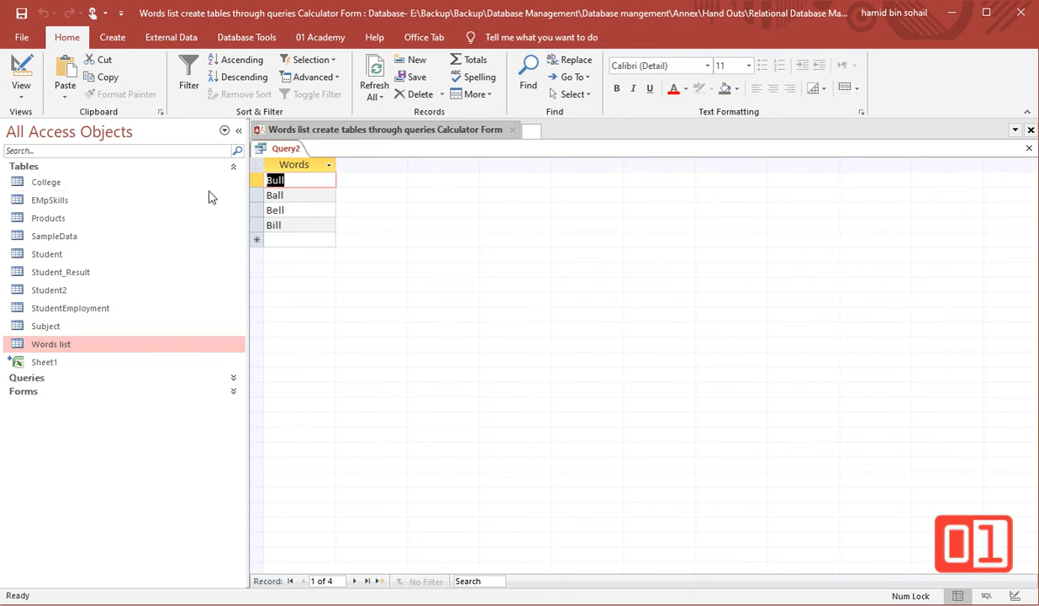
click(24, 75)
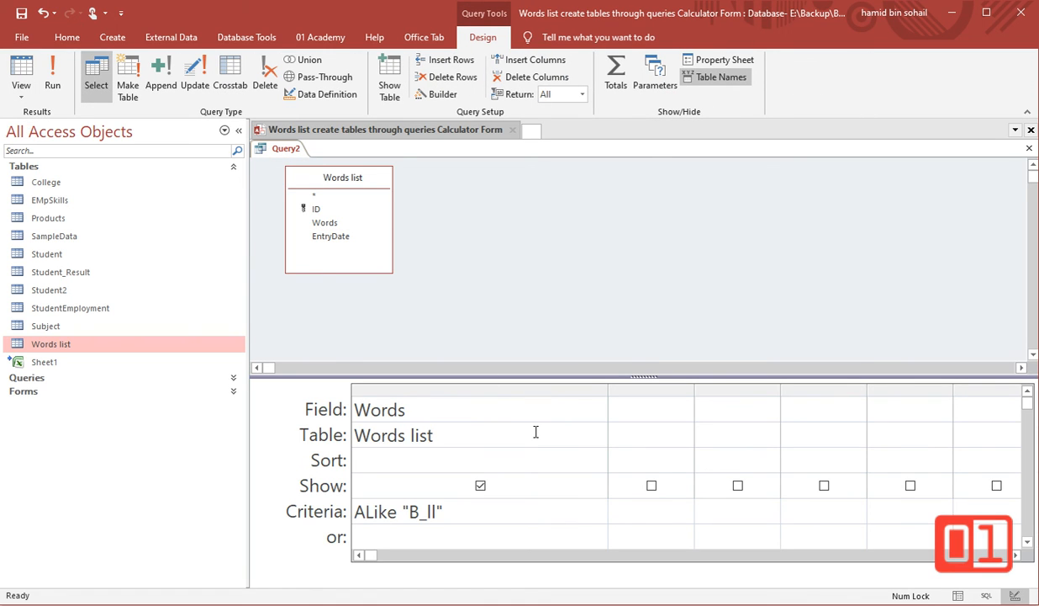
- Clear the Words criterion, re-enter it as just b_ll without operator or quotes, and check the query results
click(351, 512)
shift+click(455, 511)
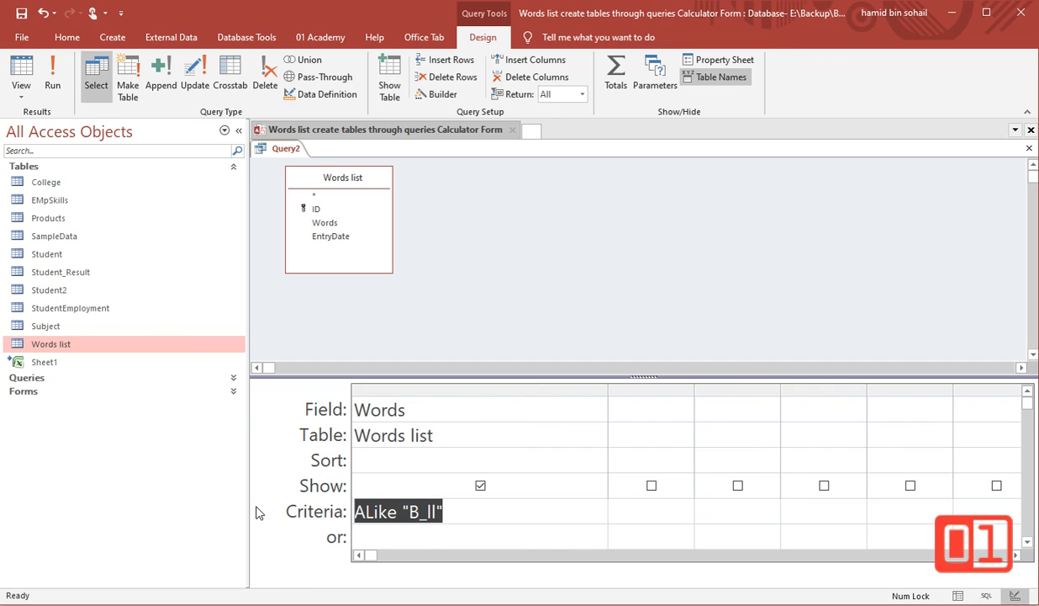
key(Delete)
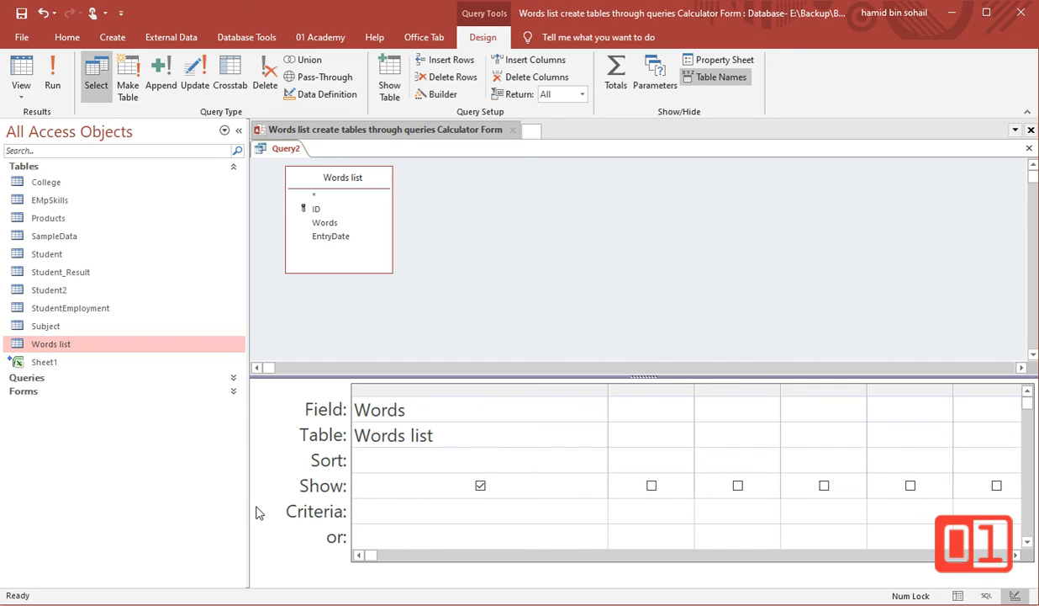
text(b_ll)
key(Tab)
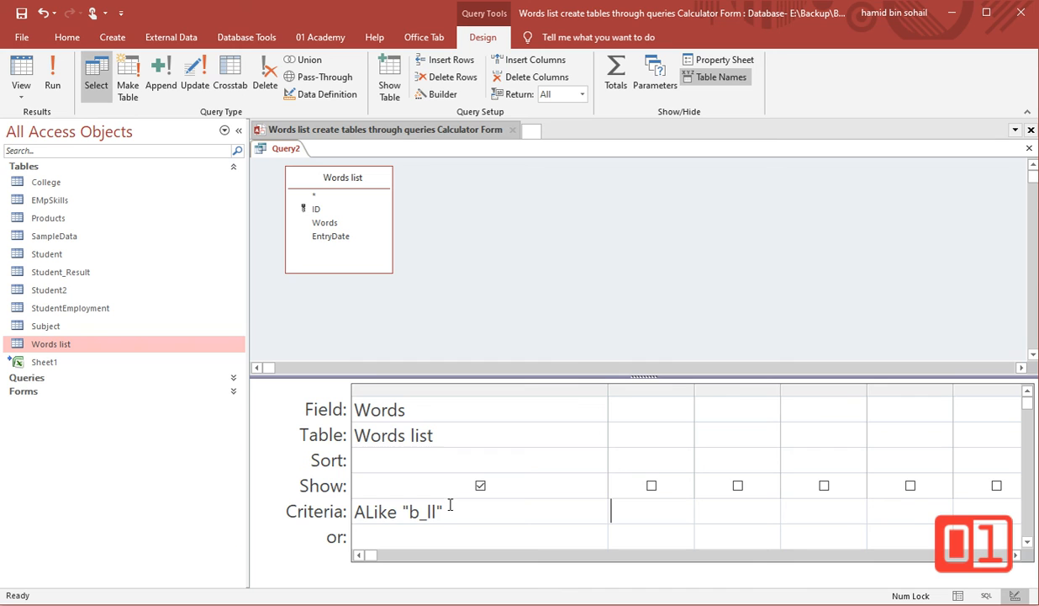
click(24, 66)
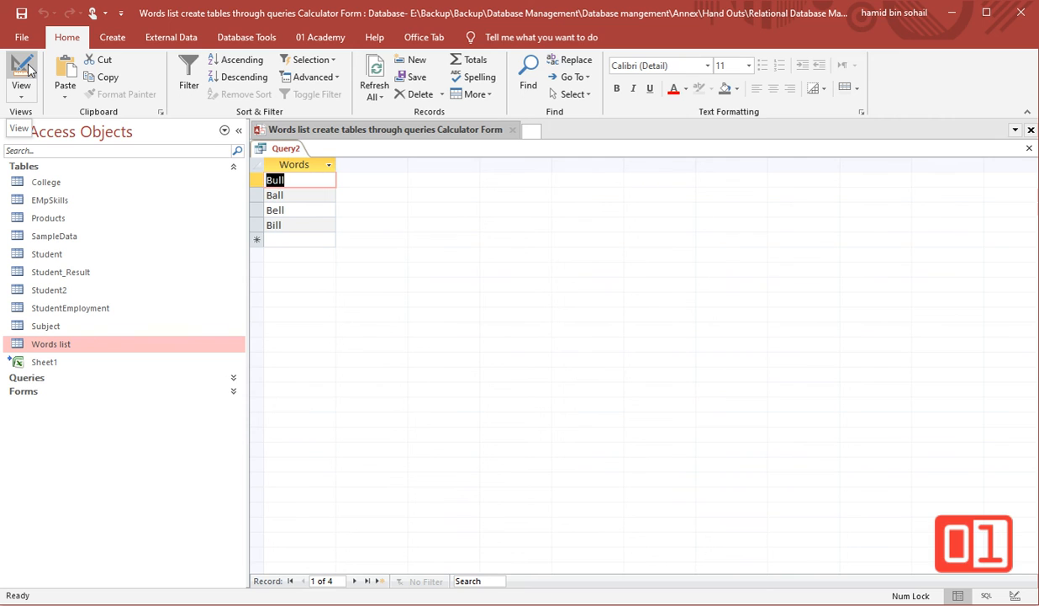
click(23, 68)
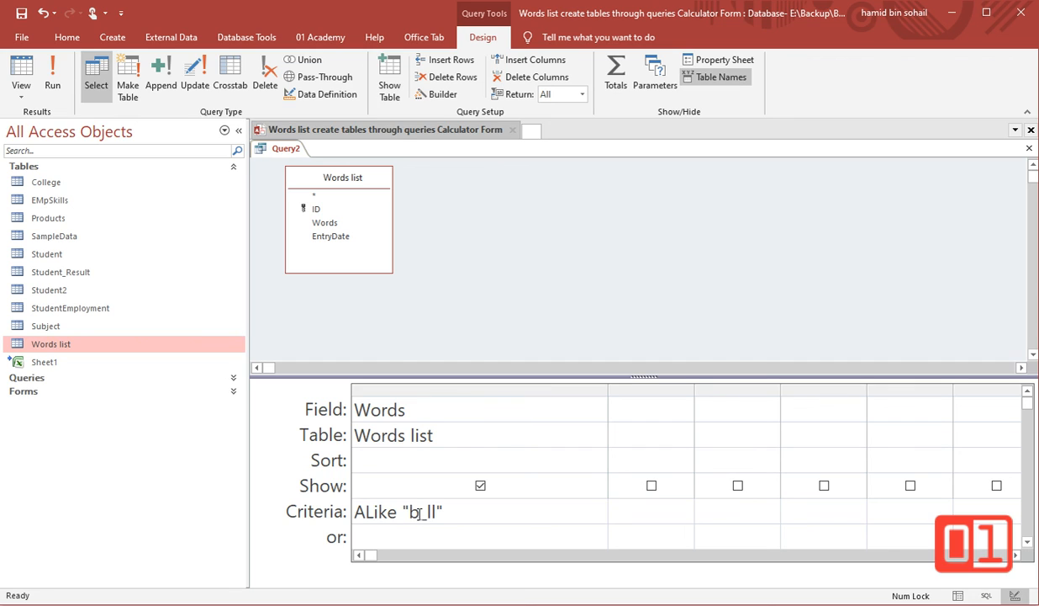
- Replace the underscore with the character list [ae] in the Words criterion and check the query results
drag(417, 512, 426, 511)
text([ae])
key(Tab)
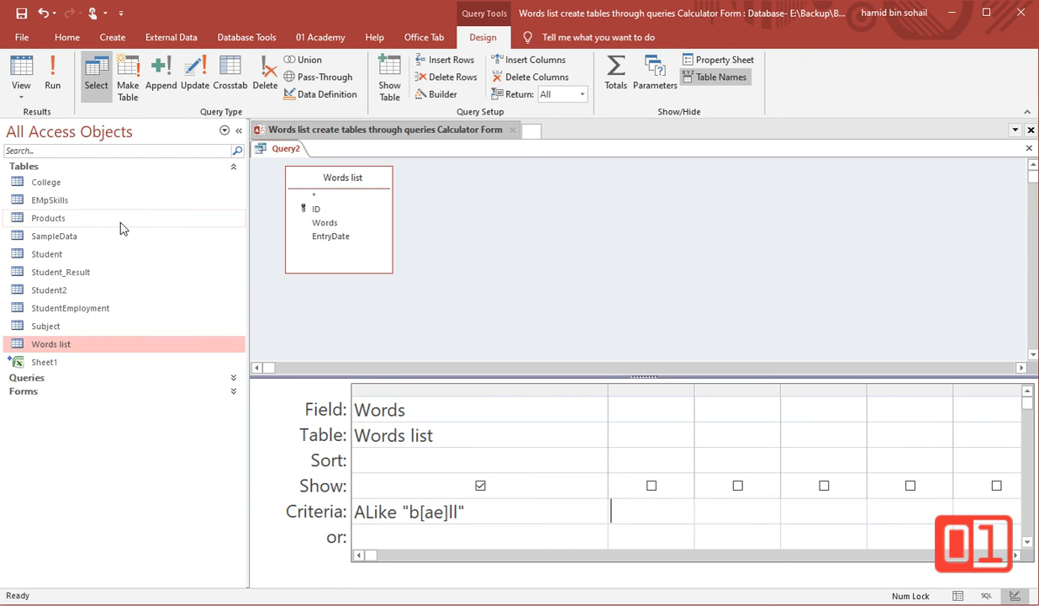
click(28, 76)
click(28, 74)
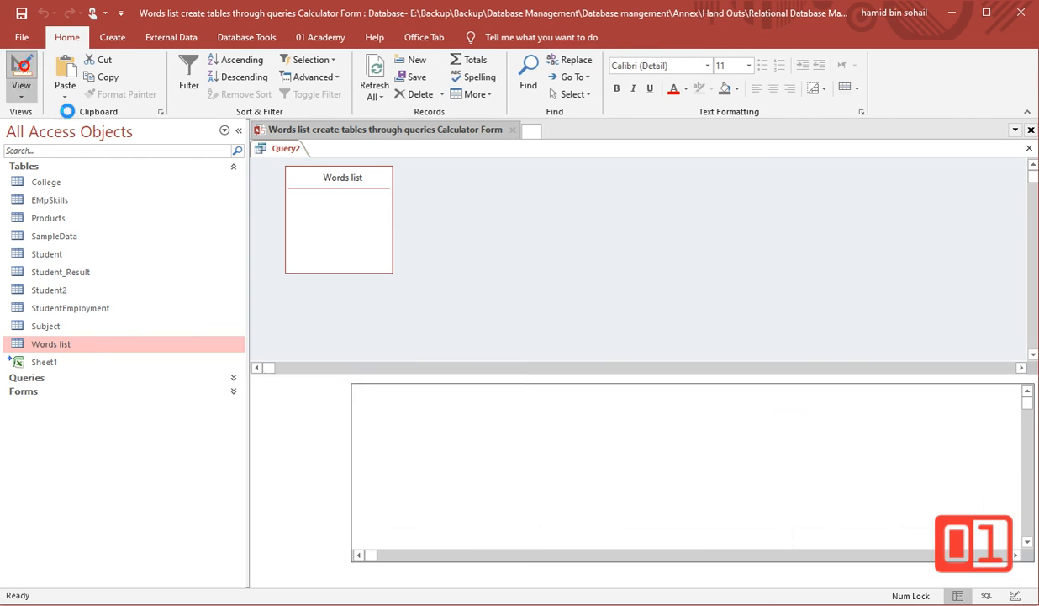
- Try the caret as negation by making the criterion ALike "b[^ae]ll" and check the query results
click(424, 511)
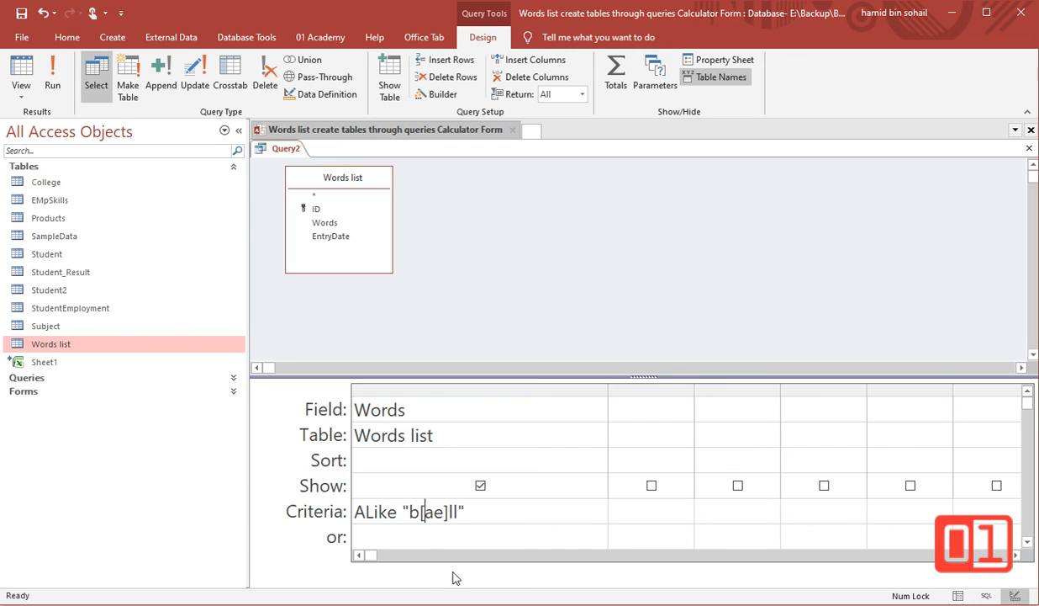
text(^)
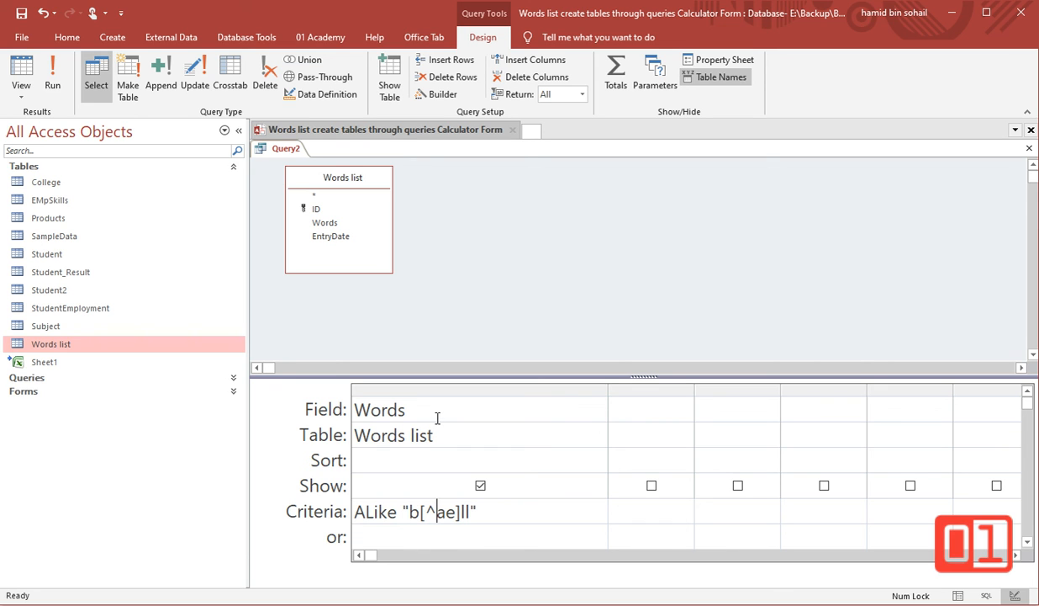
click(53, 85)
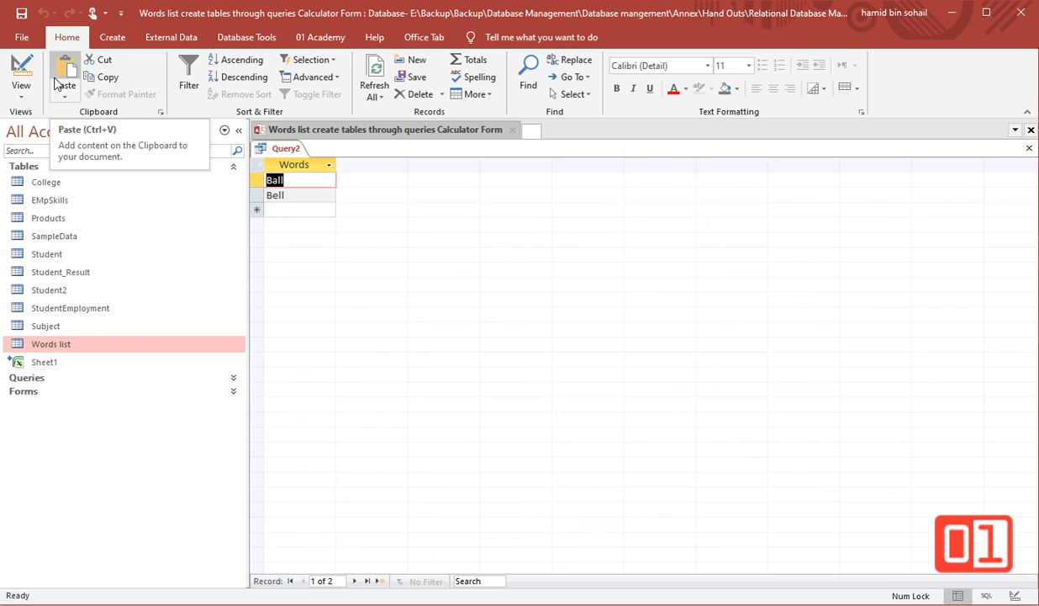
click(21, 76)
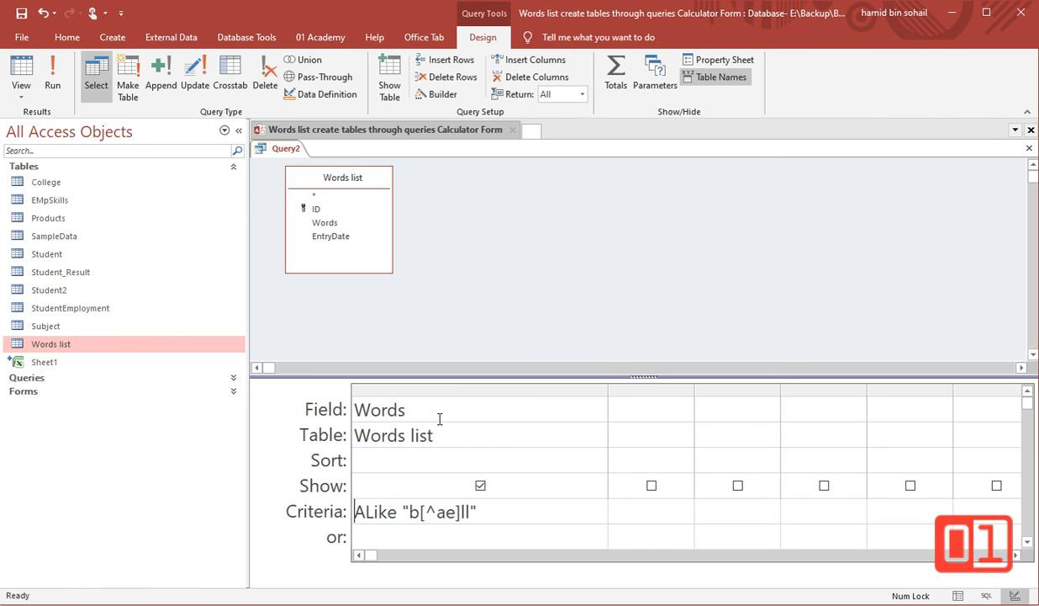
- Negate the character list with an exclamation mark, as ALike "b[!ae]ll", and check the query results
double_click(430, 510)
text(!)
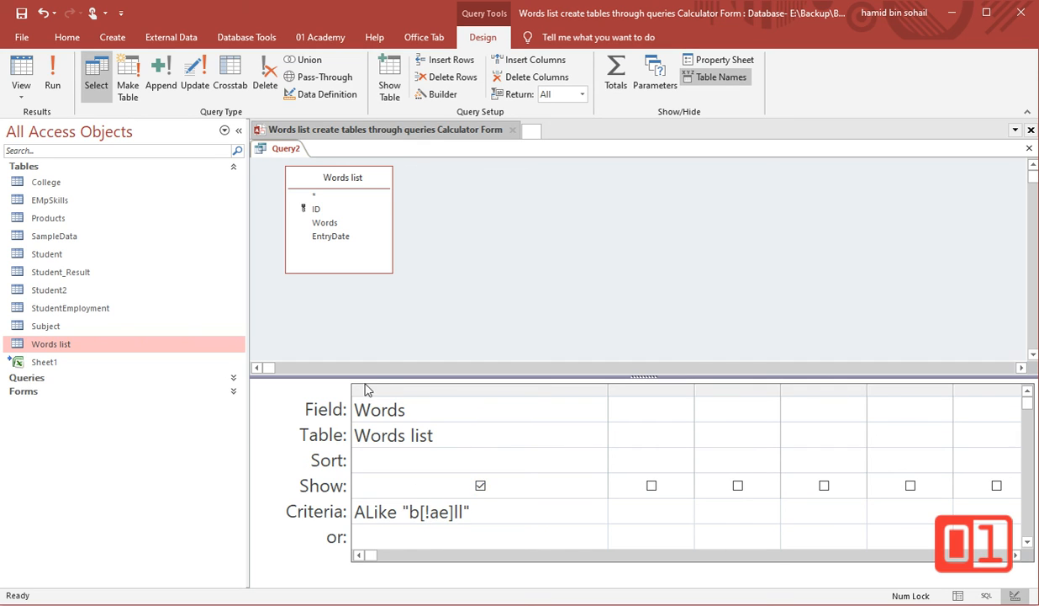
click(21, 76)
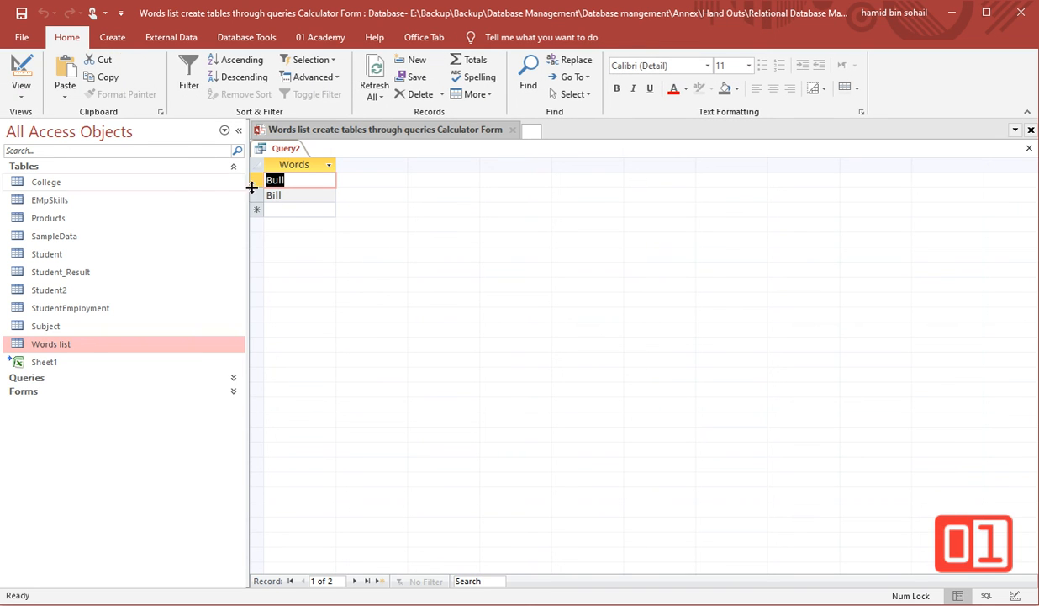
click(21, 76)
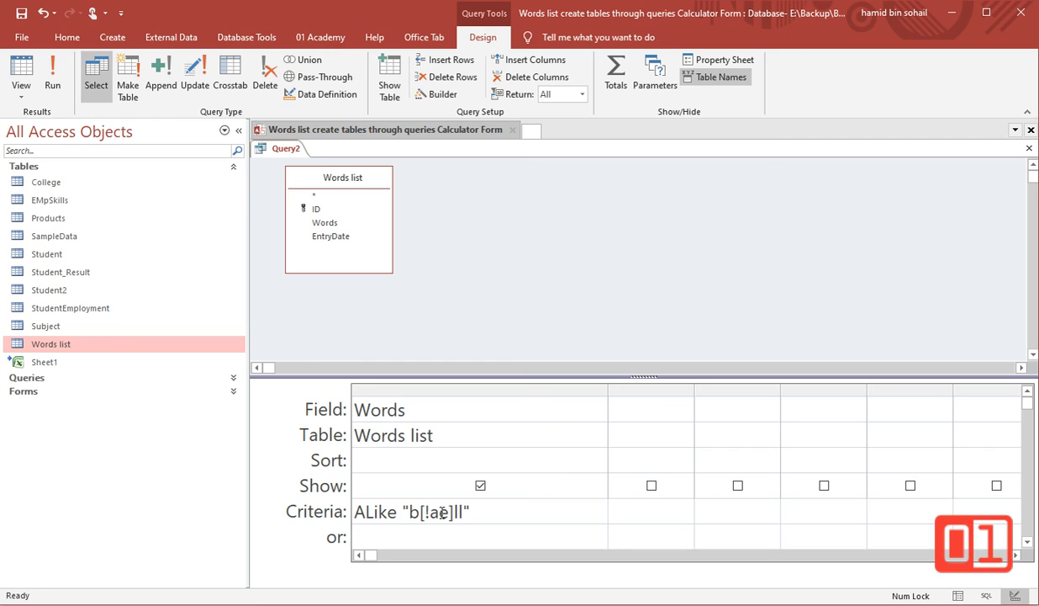